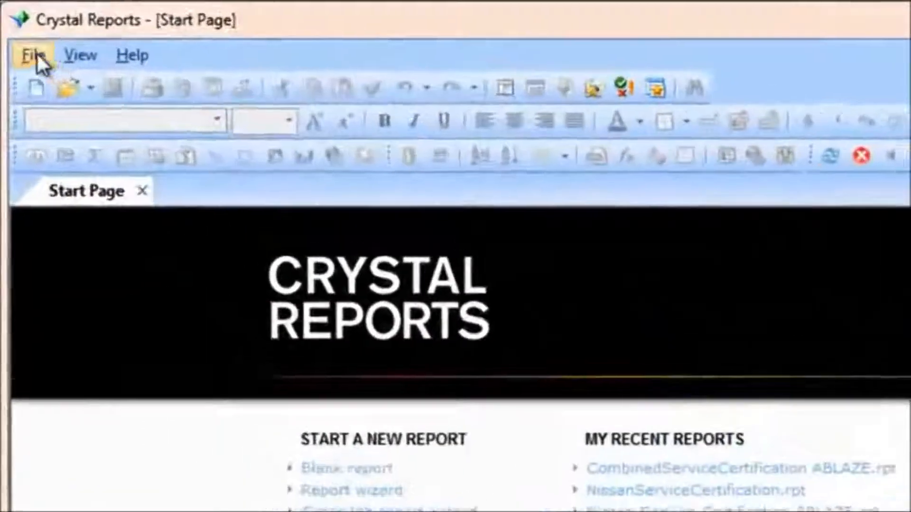
Start a new report with the standard report creation wizard
{"action": "left_click", "coordinate": [17, 30]}
{"action": "mouse_move", "coordinate": [56, 89]}
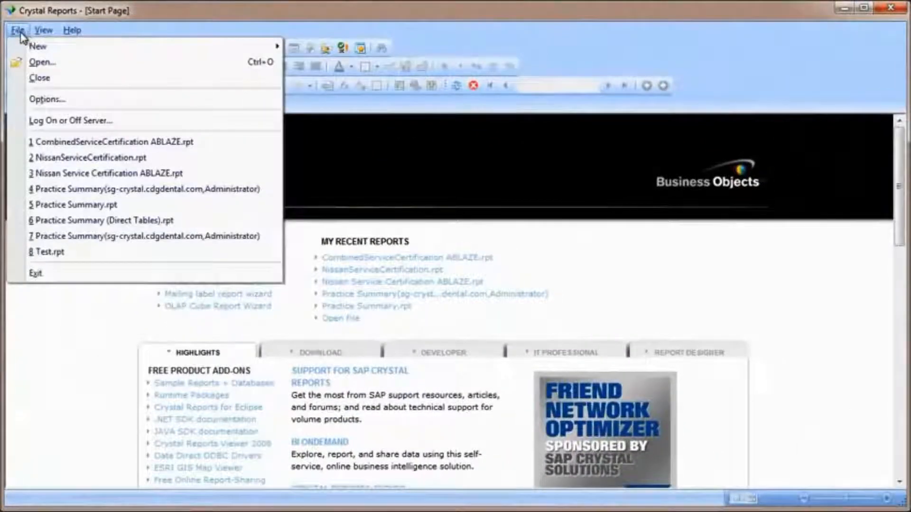
{"action": "left_click", "coordinate": [18, 29]}
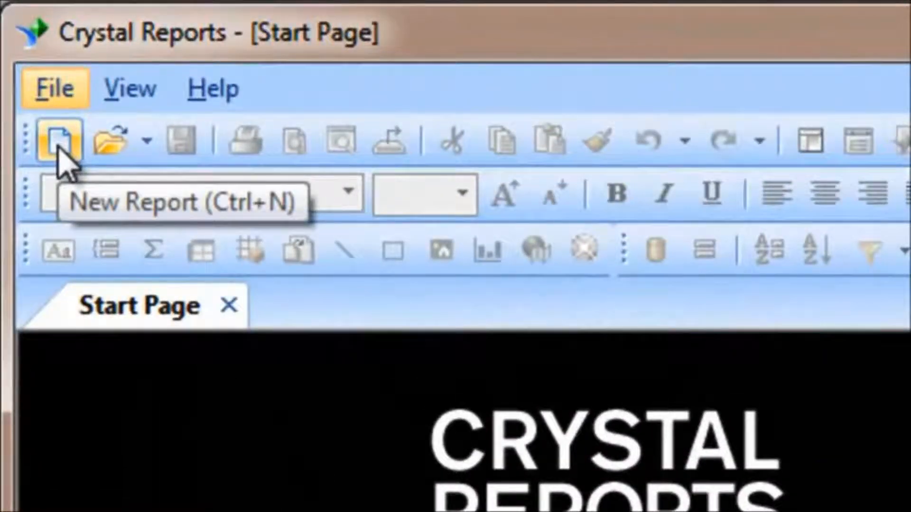
{"action": "left_click", "coordinate": [60, 142]}
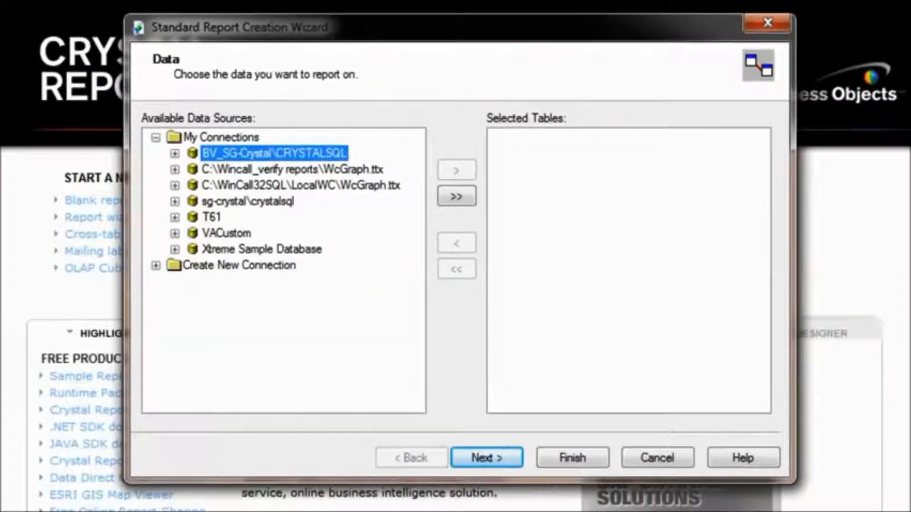
Create a new OLE DB (ADO) connection using the Microsoft OLE DB Provider for SQL Server
{"action": "left_click", "coordinate": [156, 138]}
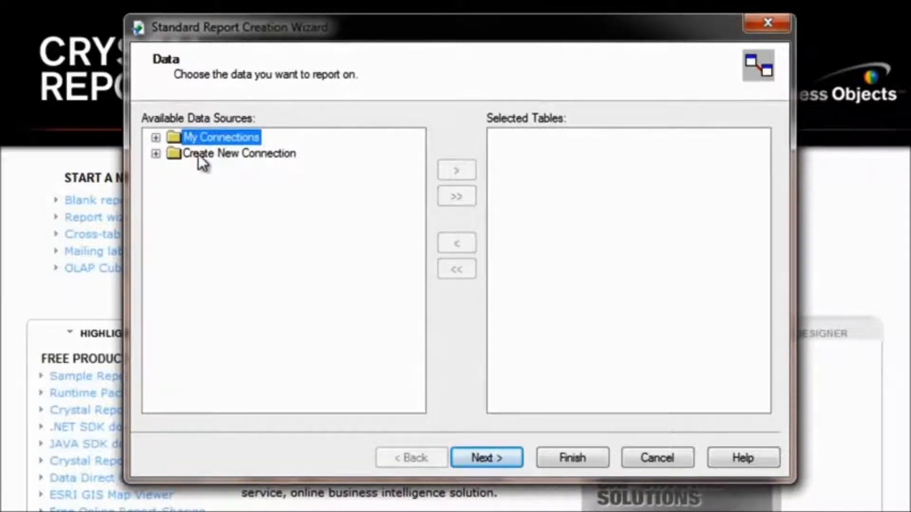
{"action": "left_click", "coordinate": [156, 155]}
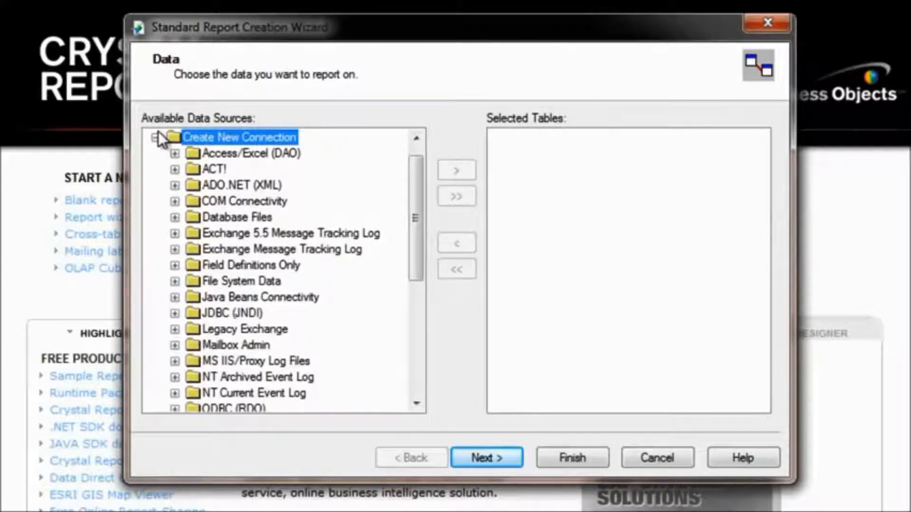
{"action": "left_click_drag", "start_coordinate": [415, 179], "coordinate": [408, 251]}
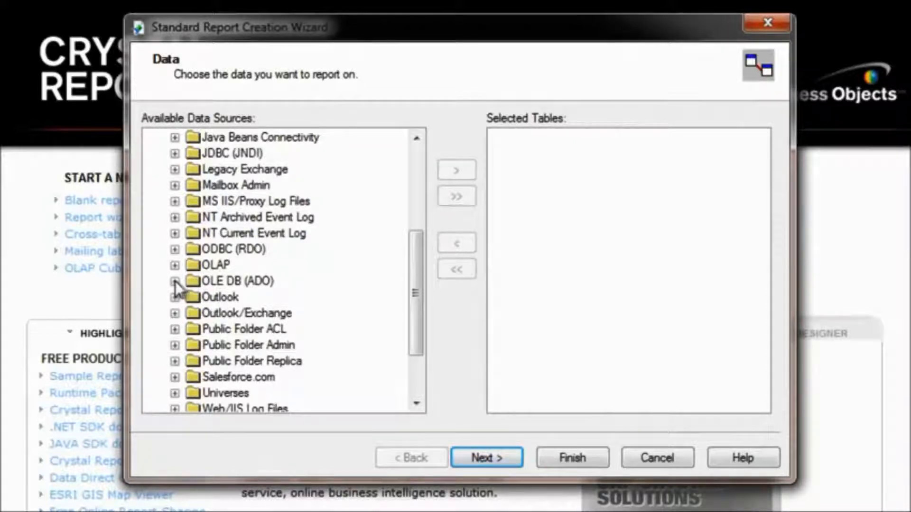
{"action": "double_click", "coordinate": [193, 281]}
{"action": "left_click_drag", "start_coordinate": [634, 157], "coordinate": [634, 178]}
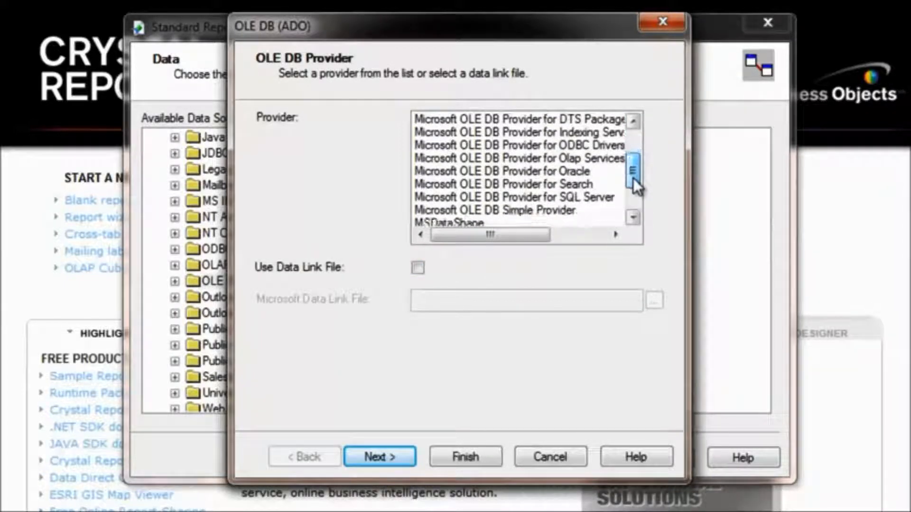
{"action": "left_click", "coordinate": [595, 198]}
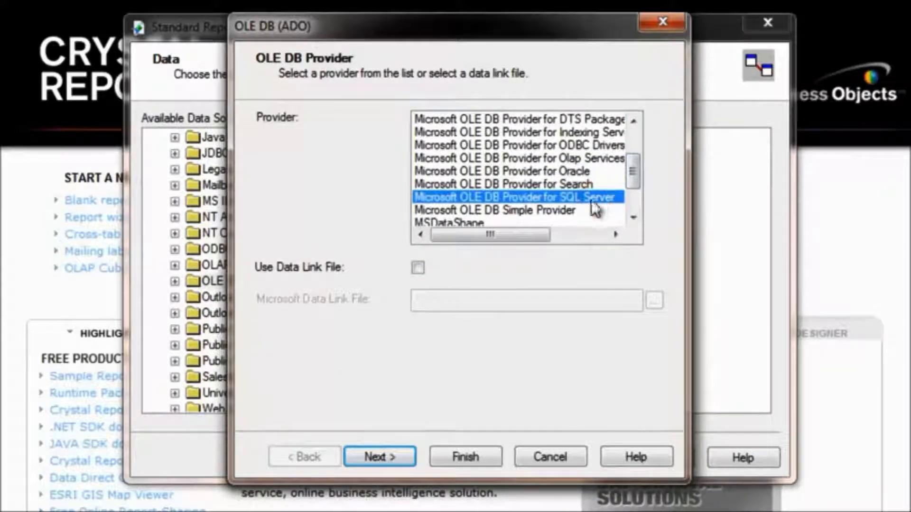
{"action": "left_click", "coordinate": [371, 457]}
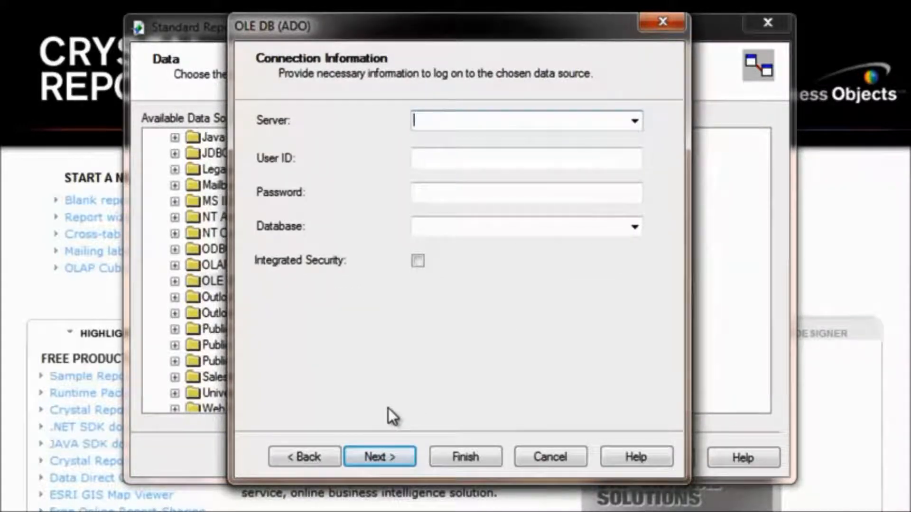
Enter server t61, user ID ReportDesigner and the account password for the connection
{"action": "type", "text": "t61"}
{"action": "key", "text": "Tab"}
{"action": "type", "text": "ReportDesigner"}
{"action": "key", "text": "Tab"}
{"action": "type", "text": "***************"}
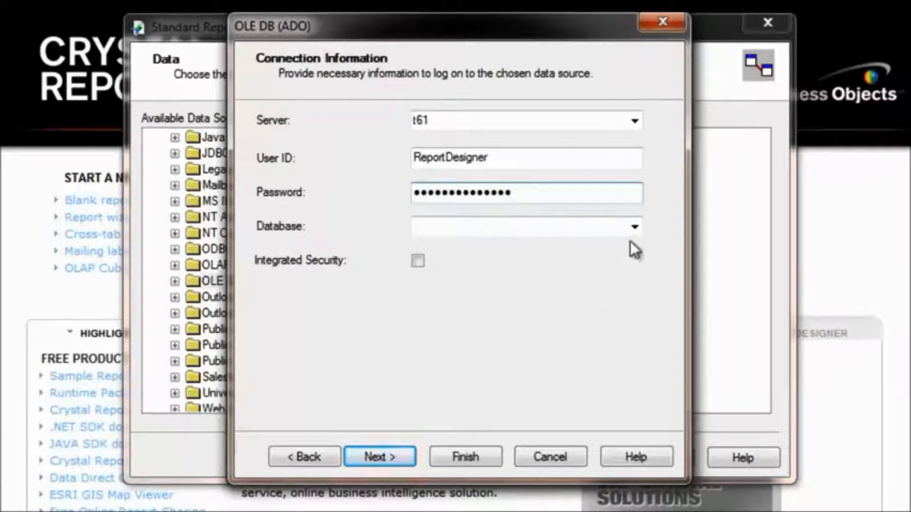
Choose the AdventureWorks database and finish the connection setup
{"action": "left_click", "coordinate": [635, 227]}
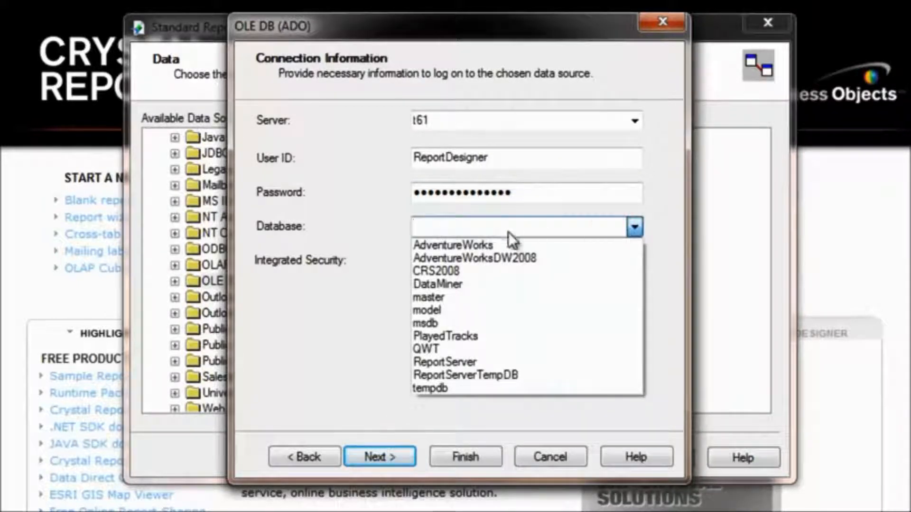
{"action": "left_click", "coordinate": [478, 244]}
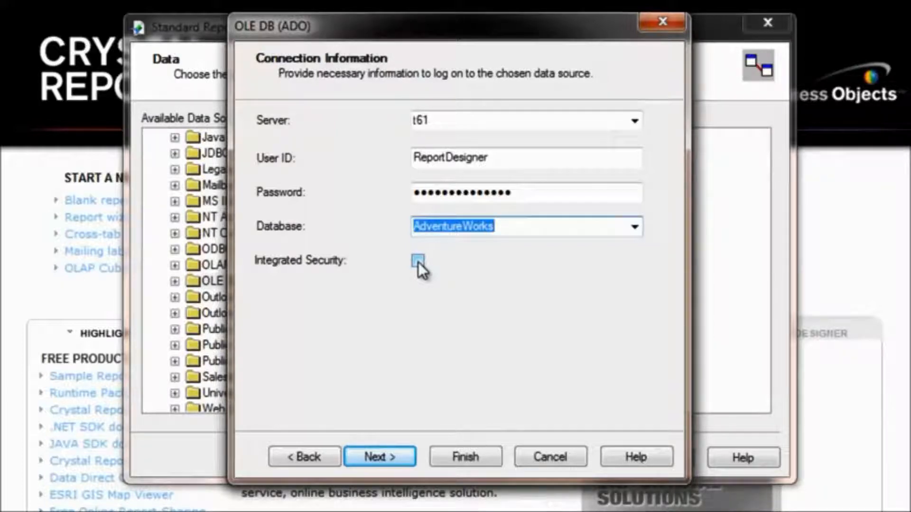
{"action": "left_click", "coordinate": [467, 456]}
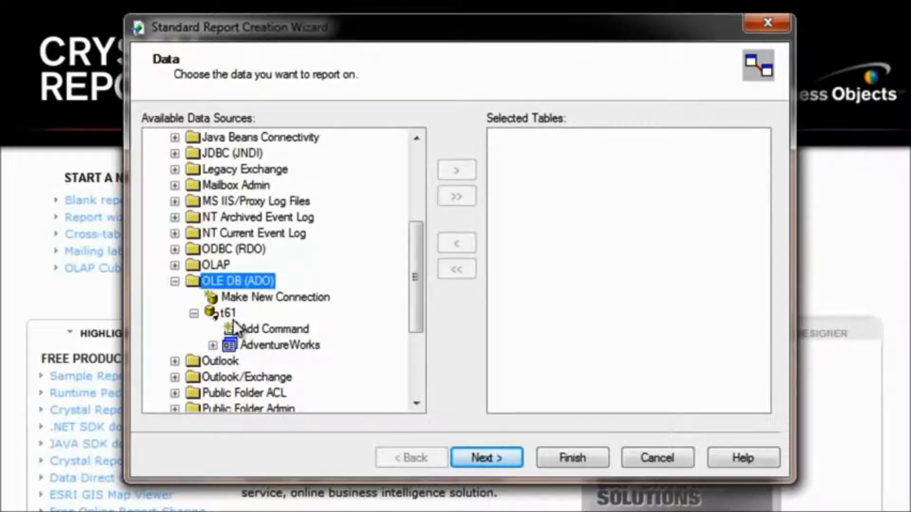
Add the SalesOrderHeader table and the vSalesPerson view from AdventureWorks Sales to the report and continue
{"action": "left_click", "coordinate": [214, 346]}
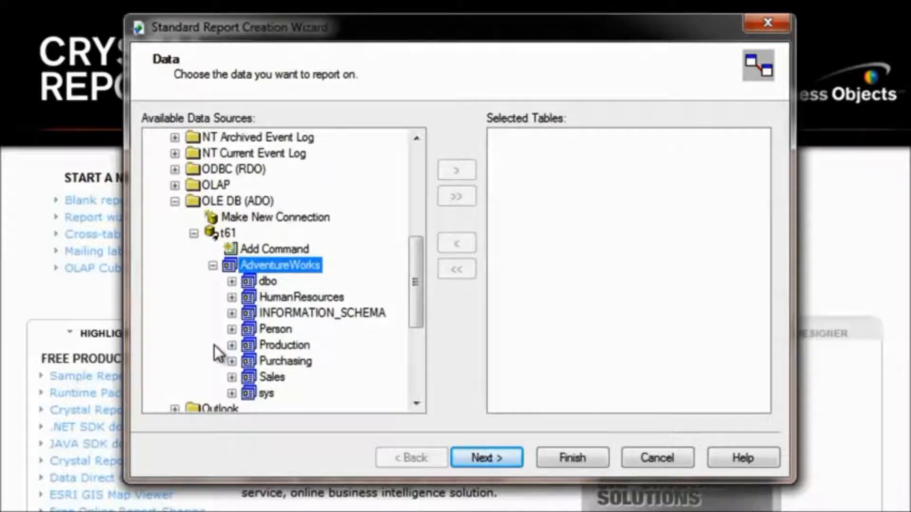
{"action": "left_click", "coordinate": [231, 378]}
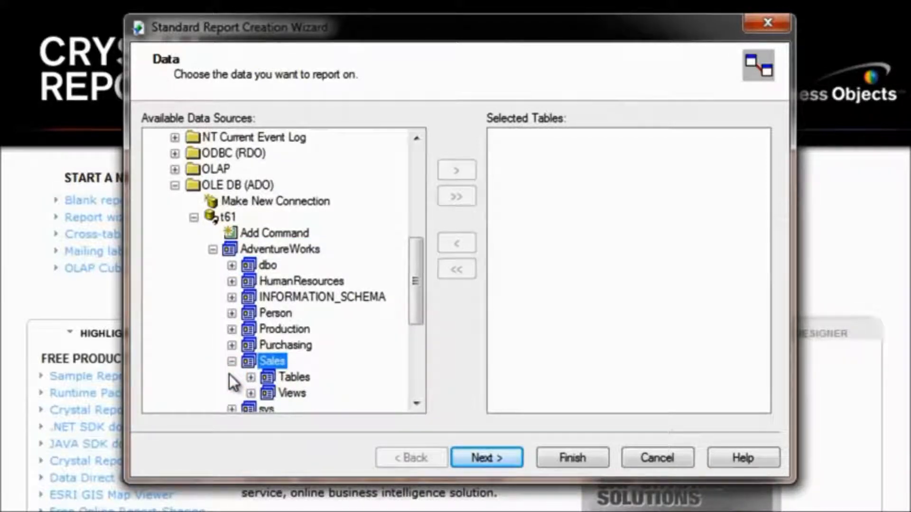
{"action": "left_click", "coordinate": [251, 377]}
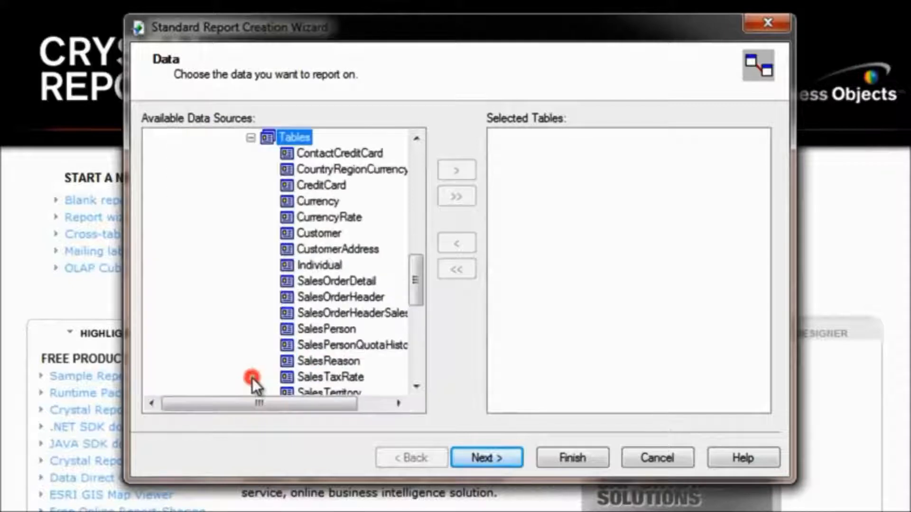
{"action": "left_click_drag", "start_coordinate": [415, 271], "coordinate": [417, 315]}
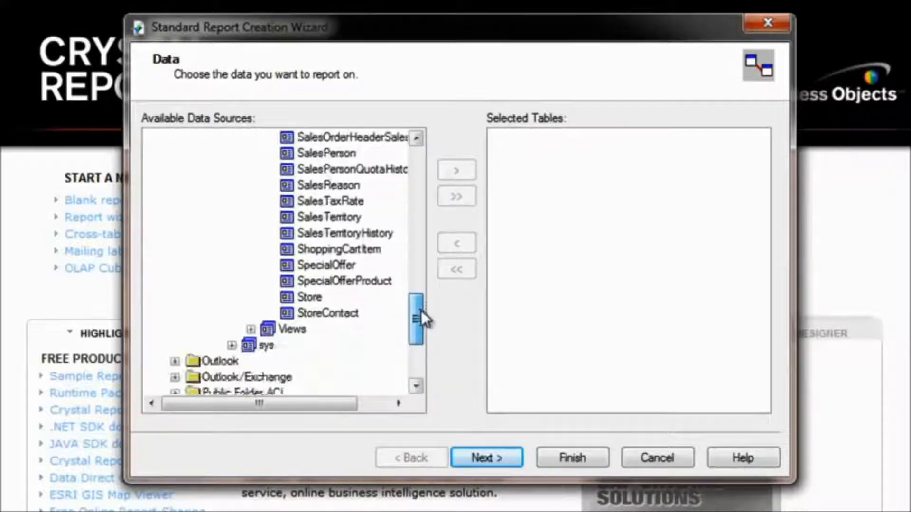
{"action": "left_click", "coordinate": [251, 327]}
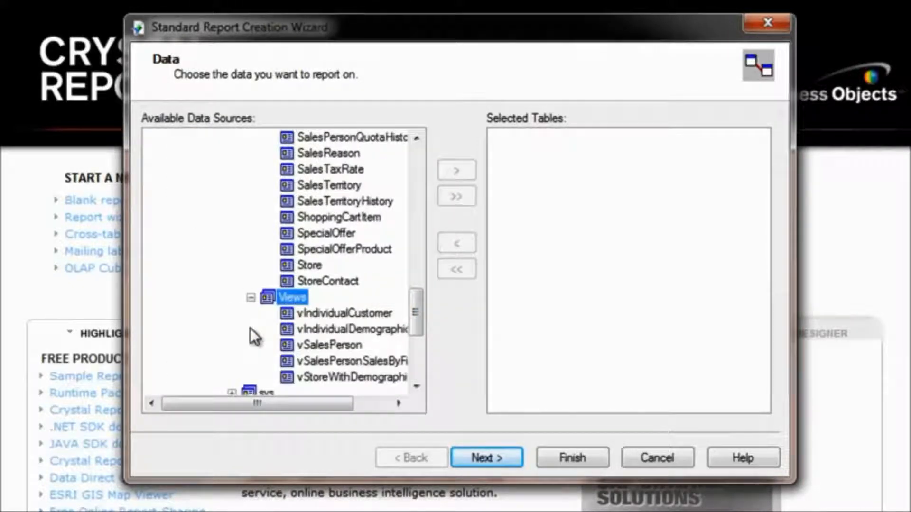
{"action": "mouse_move", "coordinate": [416, 311]}
{"action": "left_mouse_down"}
{"action": "mouse_move", "coordinate": [411, 281]}
{"action": "mouse_move", "coordinate": [411, 313]}
{"action": "left_mouse_up"}
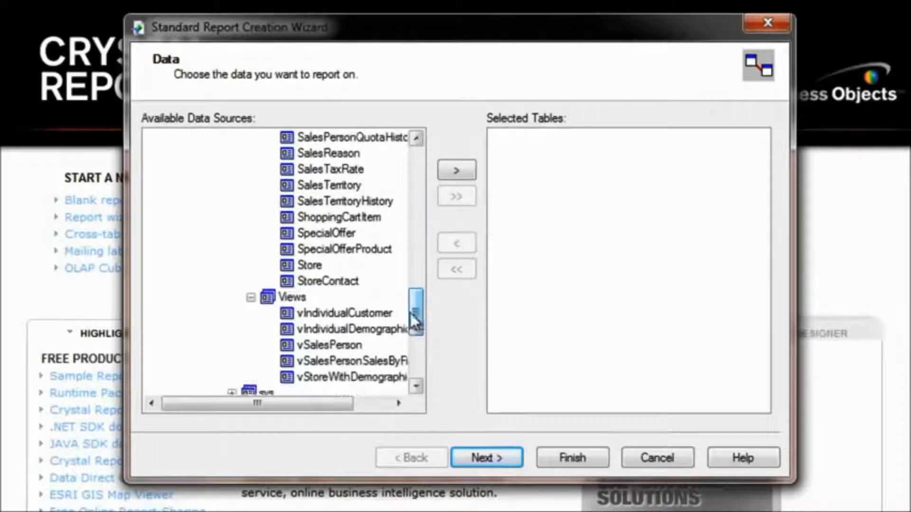
{"action": "left_click", "coordinate": [320, 346]}
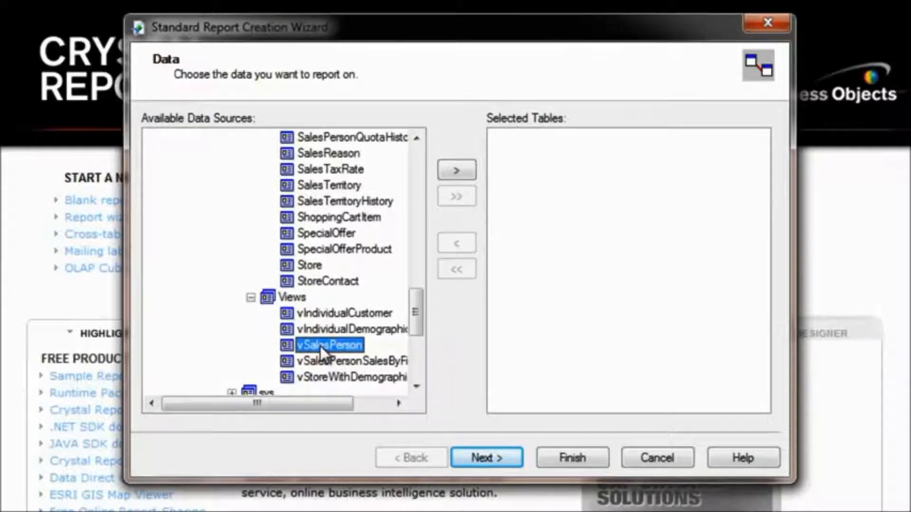
{"action": "left_click_drag", "start_coordinate": [320, 346], "coordinate": [572, 199]}
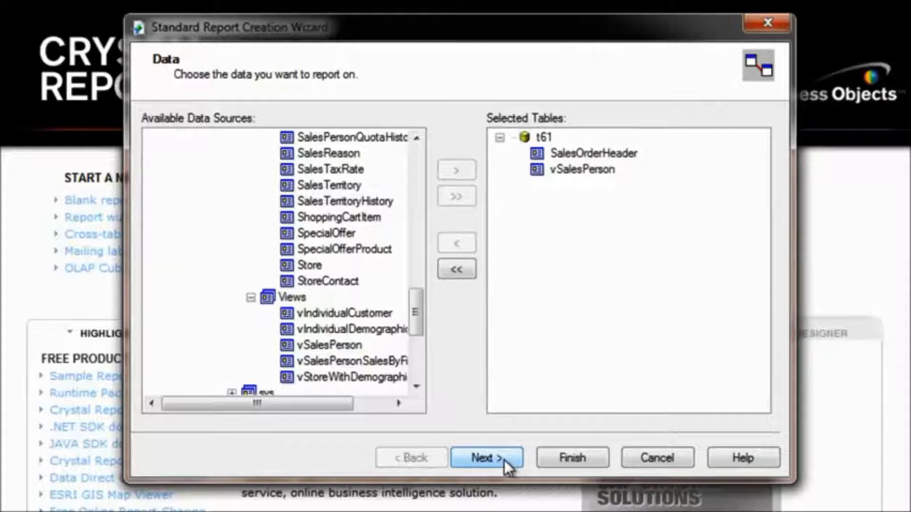
{"action": "left_click", "coordinate": [503, 460]}
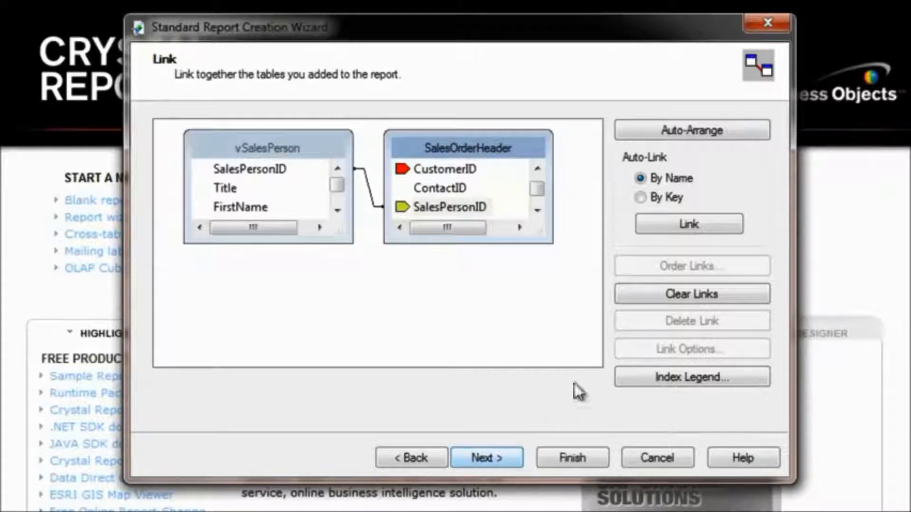
Replace the automatic links with a link from SalesOrderHeader SalesPersonID to vSalesPerson SalesPersonID, then continue
{"action": "left_click", "coordinate": [681, 296]}
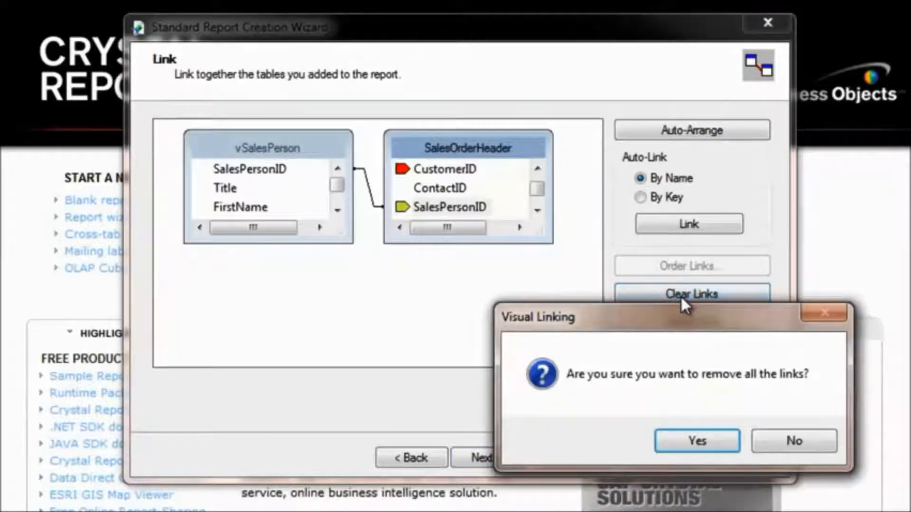
{"action": "left_click", "coordinate": [697, 440]}
{"action": "left_click_drag", "start_coordinate": [282, 150], "coordinate": [433, 190]}
{"action": "left_click_drag", "start_coordinate": [439, 143], "coordinate": [229, 139]}
{"action": "left_click_drag", "start_coordinate": [400, 186], "coordinate": [426, 144]}
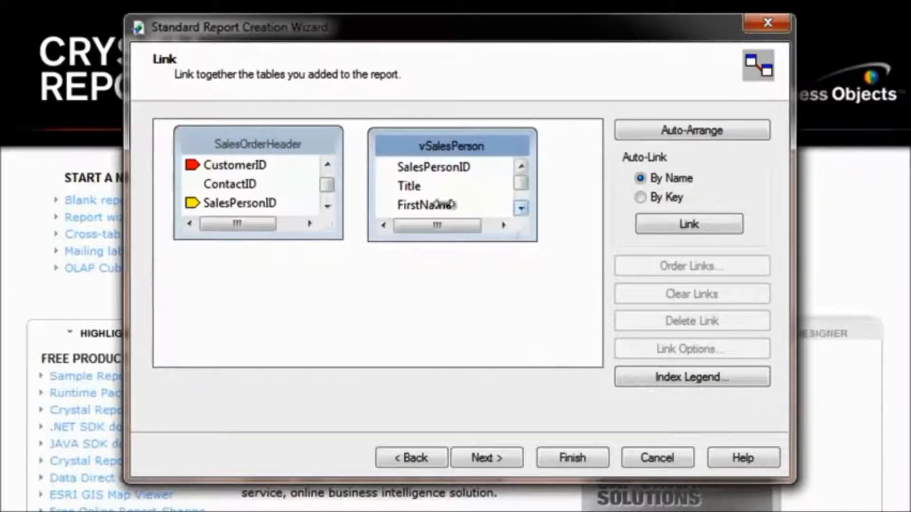
{"action": "left_click_drag", "start_coordinate": [255, 200], "coordinate": [451, 169]}
{"action": "left_click_drag", "start_coordinate": [506, 147], "coordinate": [508, 146]}
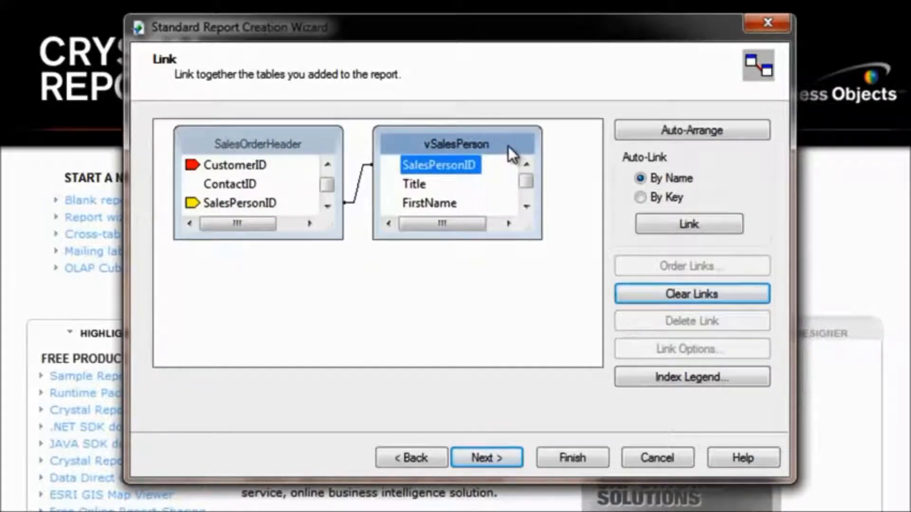
{"action": "left_click", "coordinate": [483, 460]}
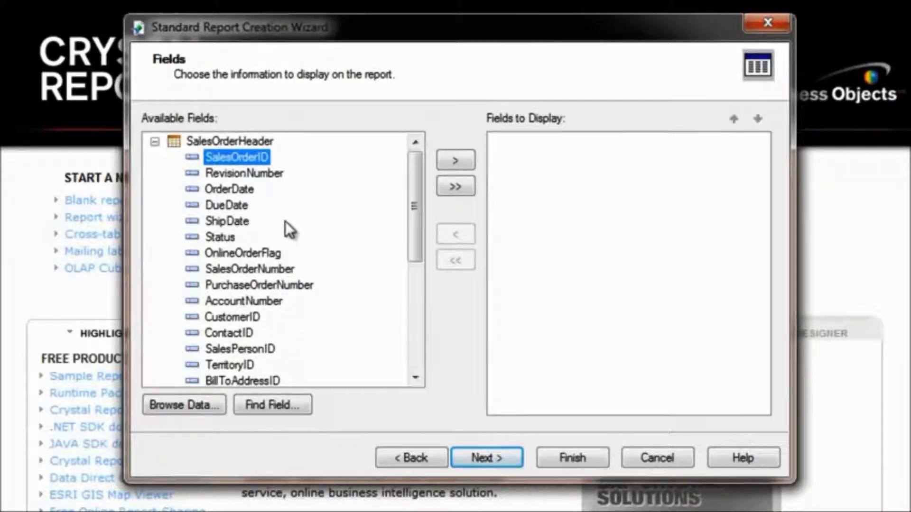
Browse the data values of the vSalesPerson JobTitle field
{"action": "left_click_drag", "start_coordinate": [414, 204], "coordinate": [431, 331]}
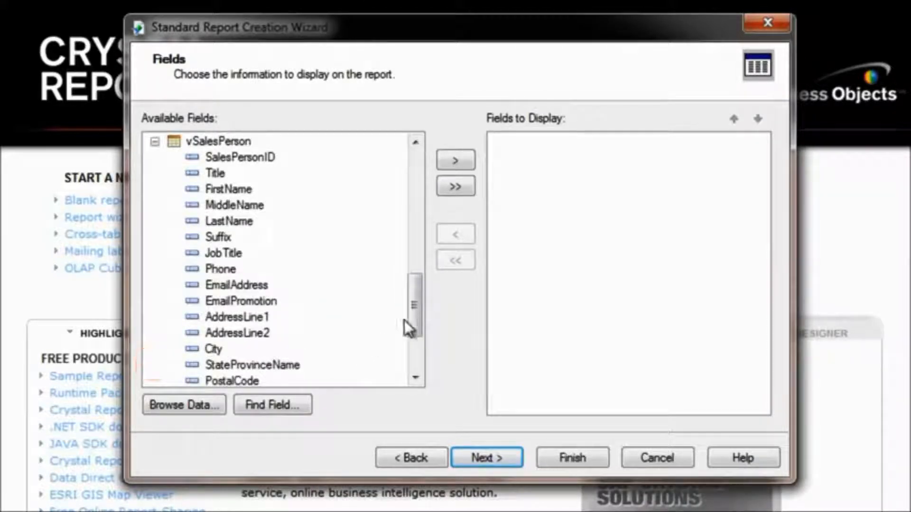
{"action": "left_click_drag", "start_coordinate": [412, 312], "coordinate": [412, 308]}
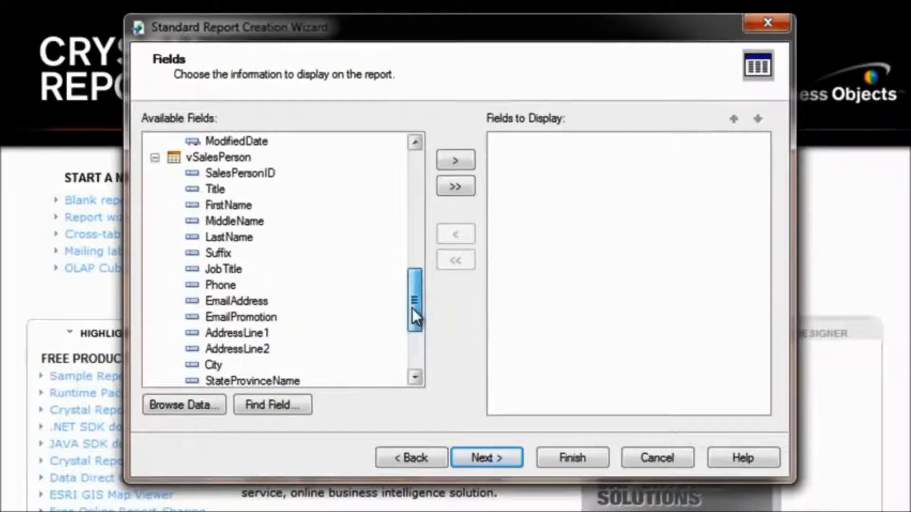
{"action": "left_click", "coordinate": [206, 269]}
{"action": "left_click", "coordinate": [188, 405]}
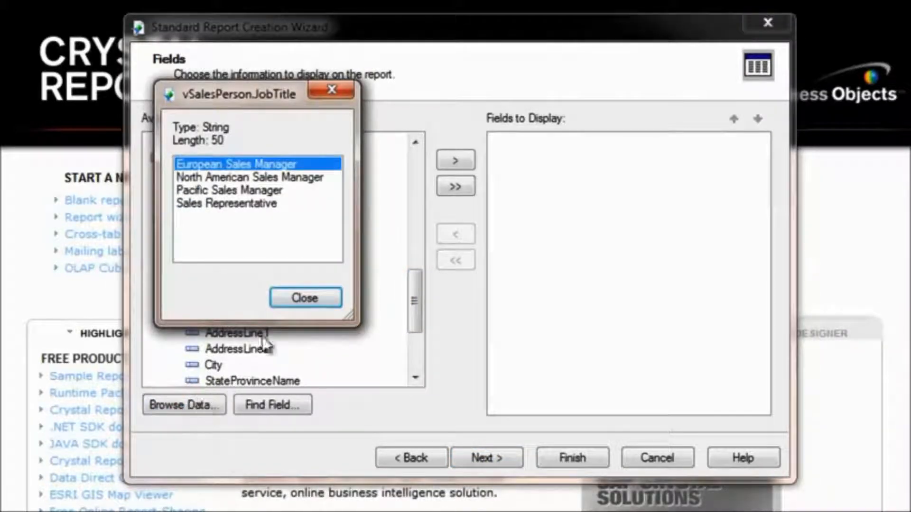
{"action": "left_click", "coordinate": [299, 298]}
Add SalesOrderID, OrderDate, ShipDate and TotalDue from SalesOrderHeader to the fields to display
{"action": "left_click_drag", "start_coordinate": [413, 311], "coordinate": [417, 171]}
{"action": "left_click", "coordinate": [247, 157]}
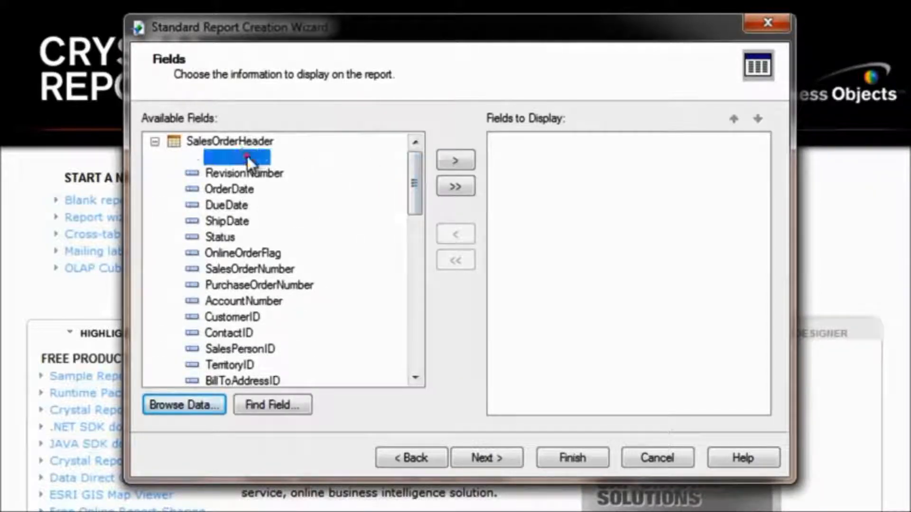
{"action": "left_click", "coordinate": [456, 160]}
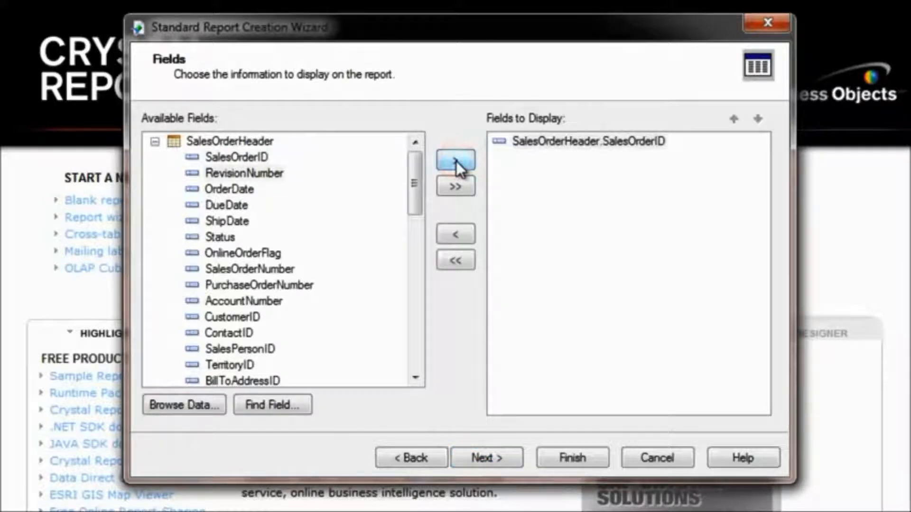
{"action": "left_click", "coordinate": [222, 190]}
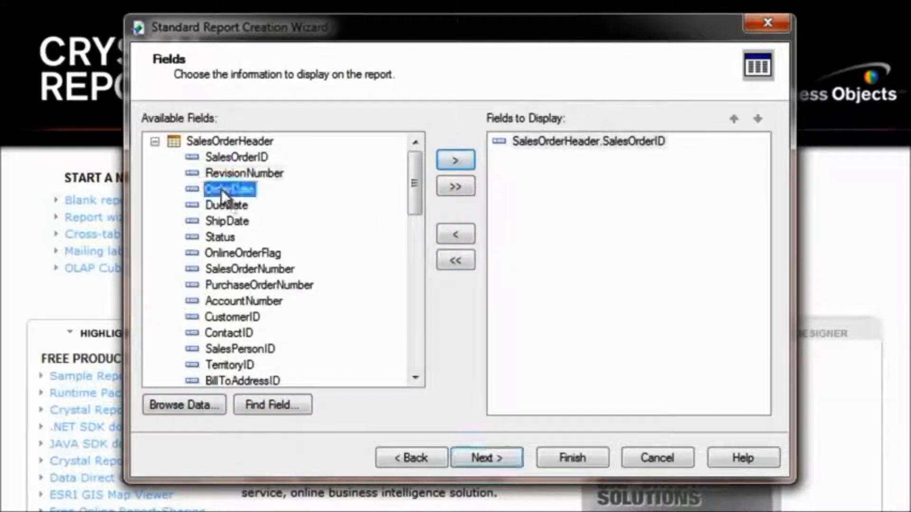
{"action": "left_click", "coordinate": [235, 220], "text": "ctrl"}
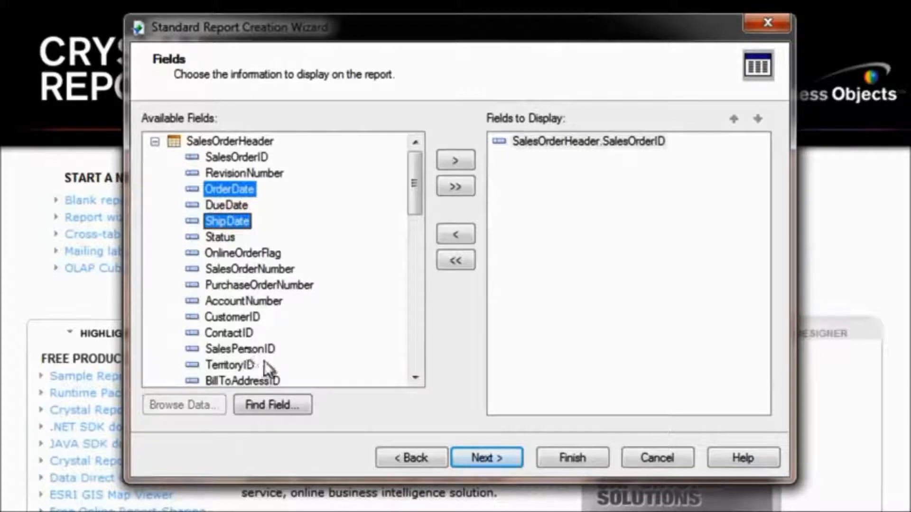
{"action": "scroll", "coordinate": [332, 375], "scroll_direction": "down", "scroll_amount": 4}
{"action": "left_click", "coordinate": [223, 317], "text": "ctrl"}
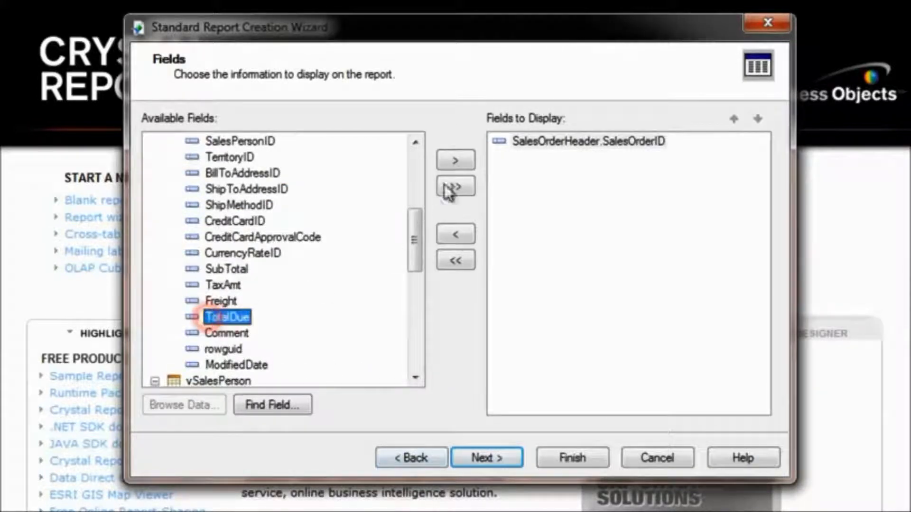
{"action": "left_click", "coordinate": [453, 161]}
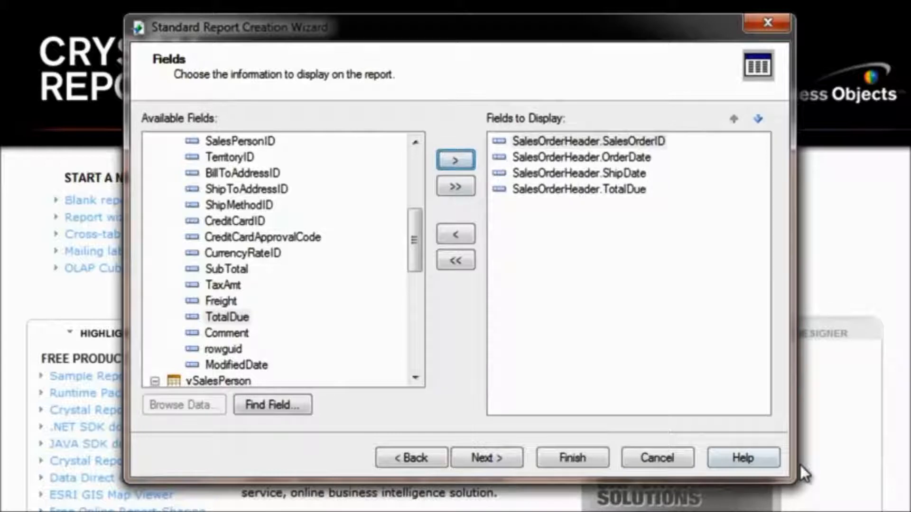
{"action": "left_click", "coordinate": [594, 174]}
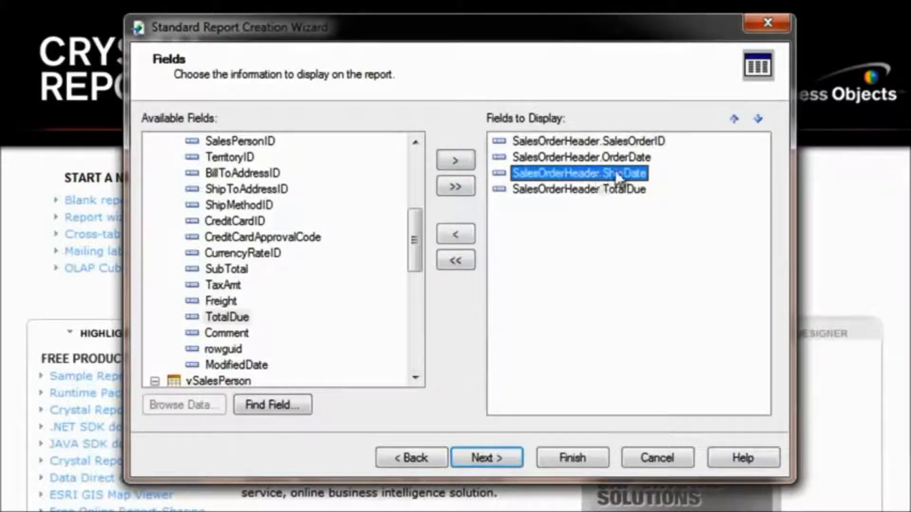
{"action": "left_click", "coordinate": [734, 119]}
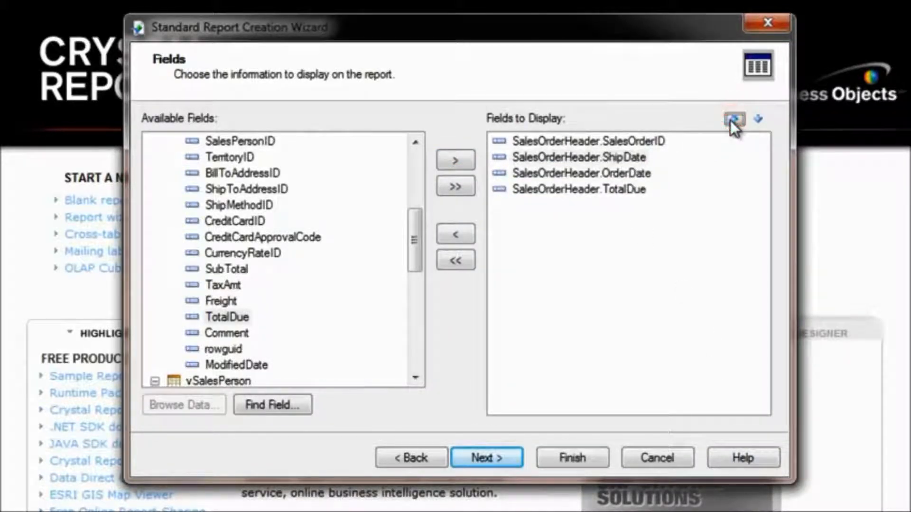
{"action": "left_click_drag", "start_coordinate": [554, 156], "coordinate": [551, 192]}
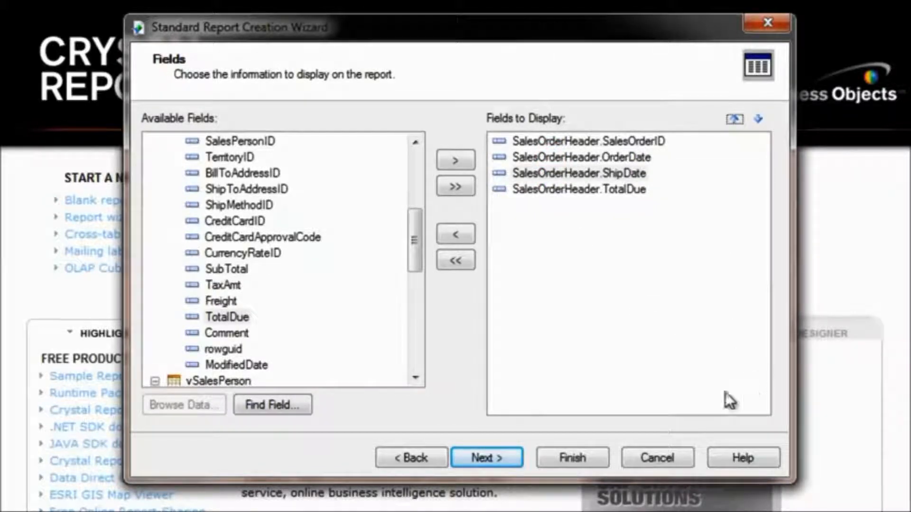
Group the report by vSalesPerson LastName in ascending order and continue
{"action": "left_click", "coordinate": [498, 461]}
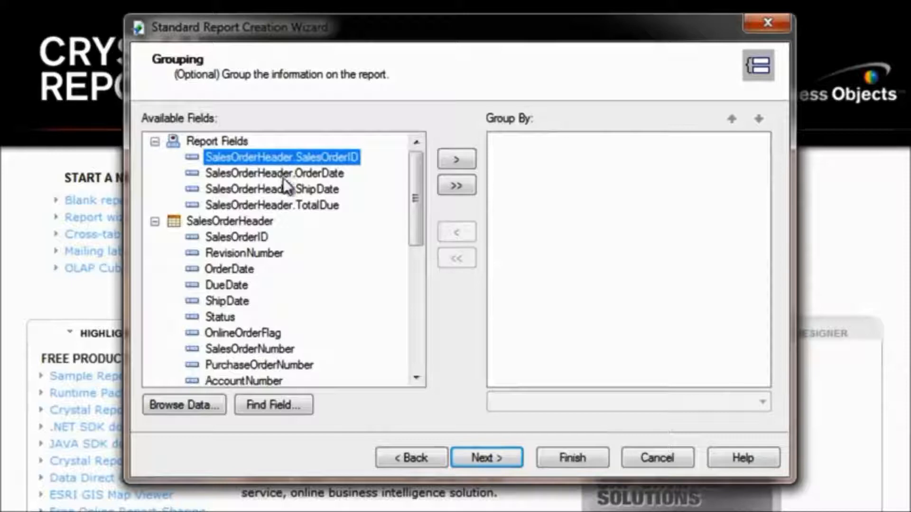
{"action": "left_click_drag", "start_coordinate": [420, 182], "coordinate": [420, 311]}
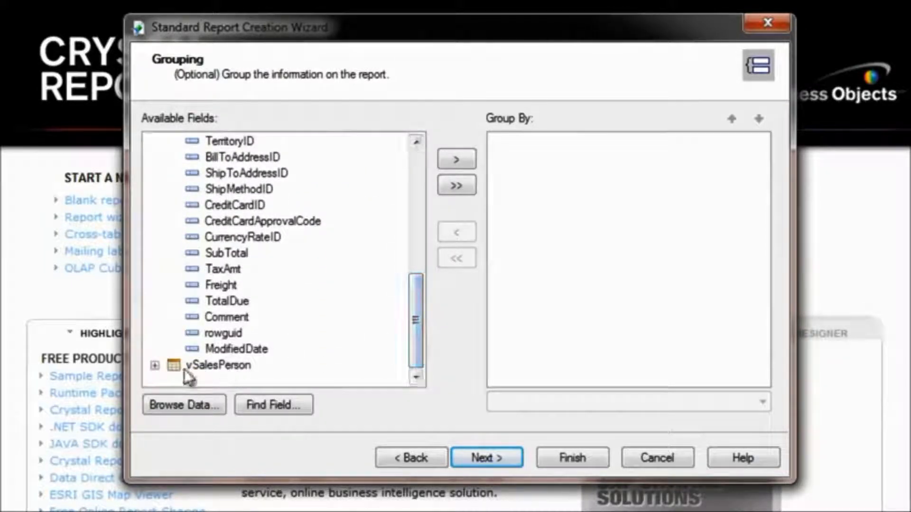
{"action": "left_click", "coordinate": [155, 366]}
{"action": "left_click", "coordinate": [229, 221]}
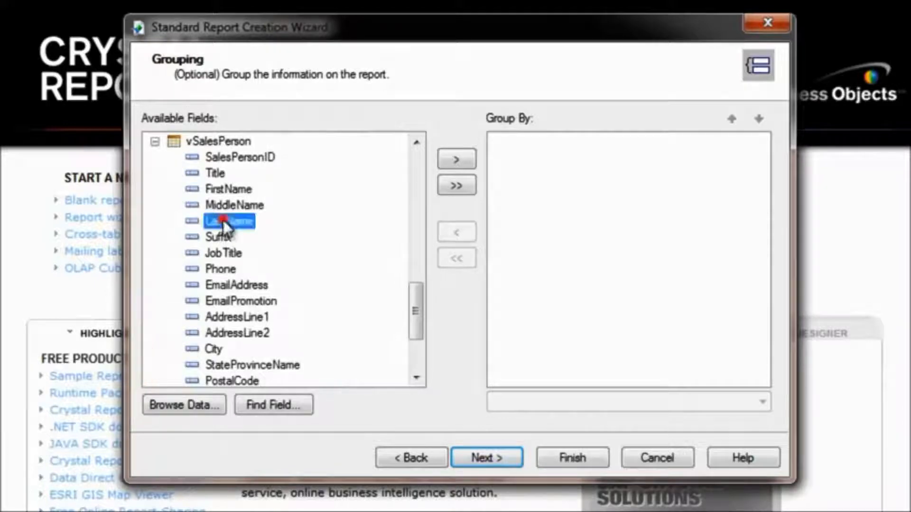
{"action": "left_click", "coordinate": [452, 158]}
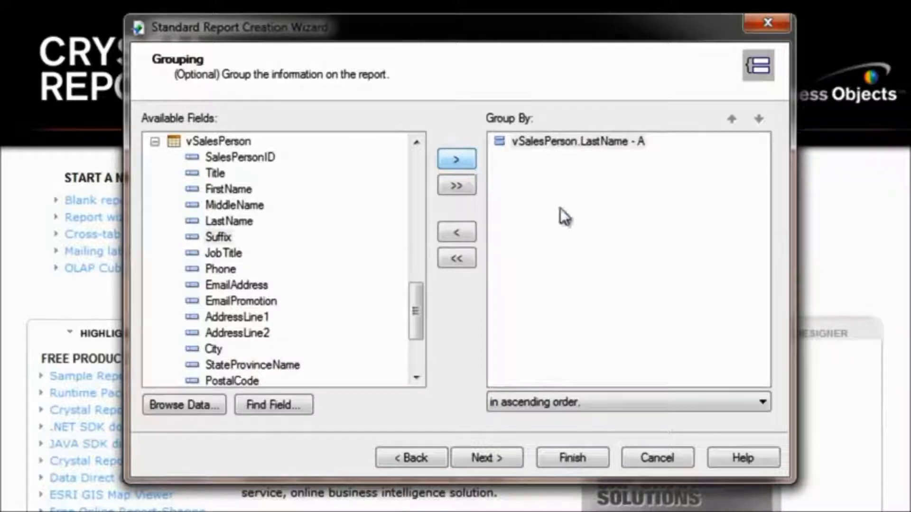
{"action": "left_click", "coordinate": [759, 401]}
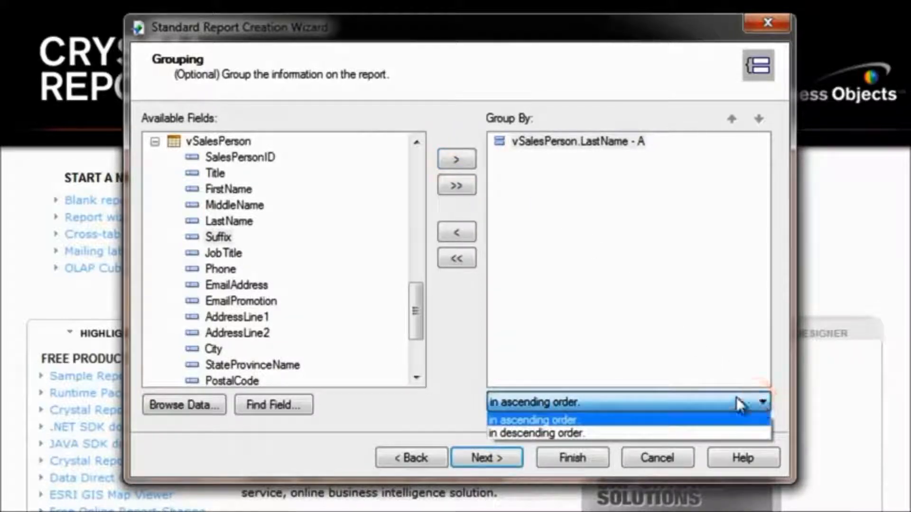
{"action": "left_click", "coordinate": [569, 419]}
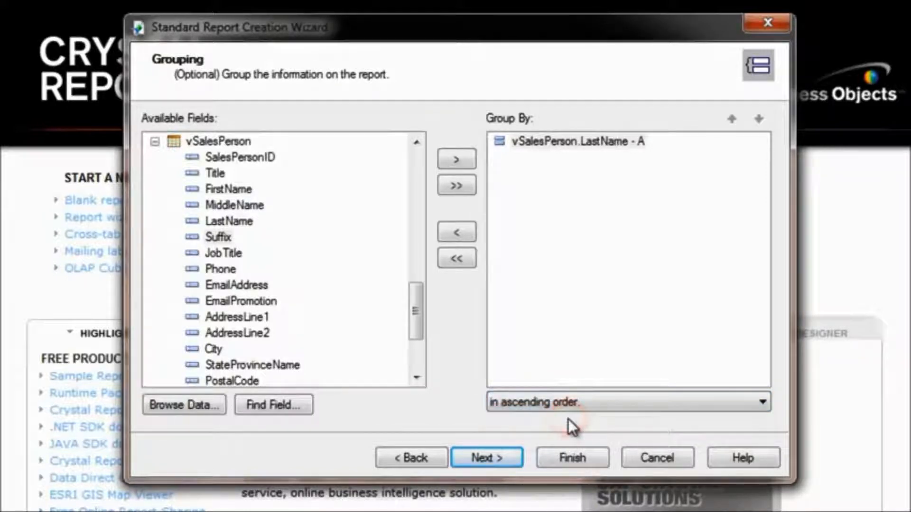
{"action": "left_click", "coordinate": [491, 460]}
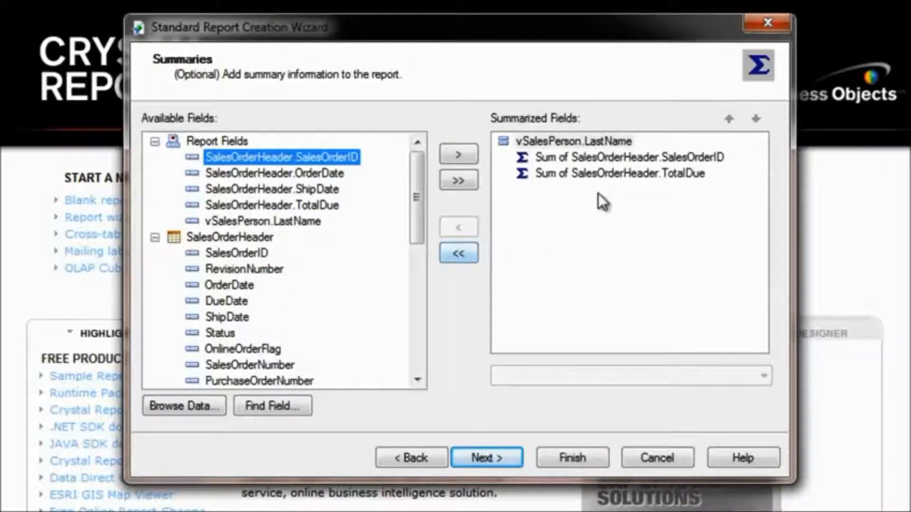
Change the SalesOrderHeader.SalesOrderID summary from Sum to Count and continue
{"action": "left_click", "coordinate": [609, 160]}
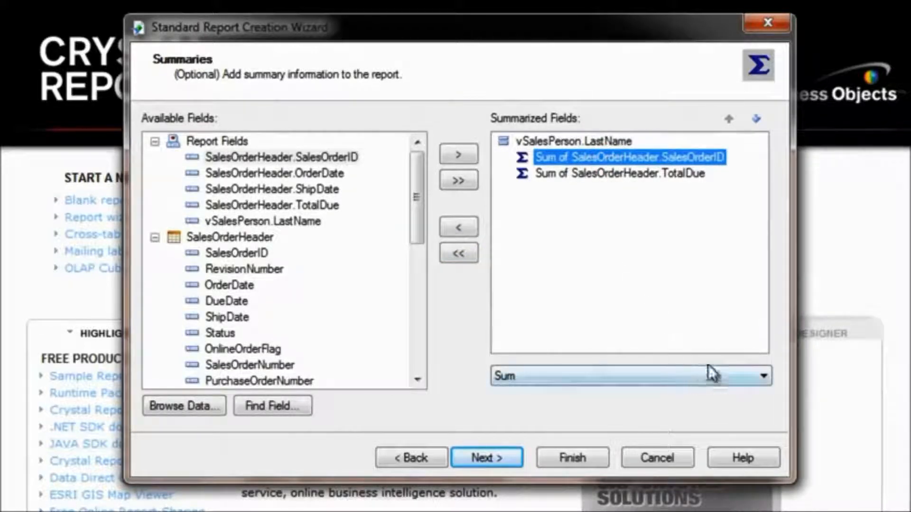
{"action": "left_click", "coordinate": [762, 378]}
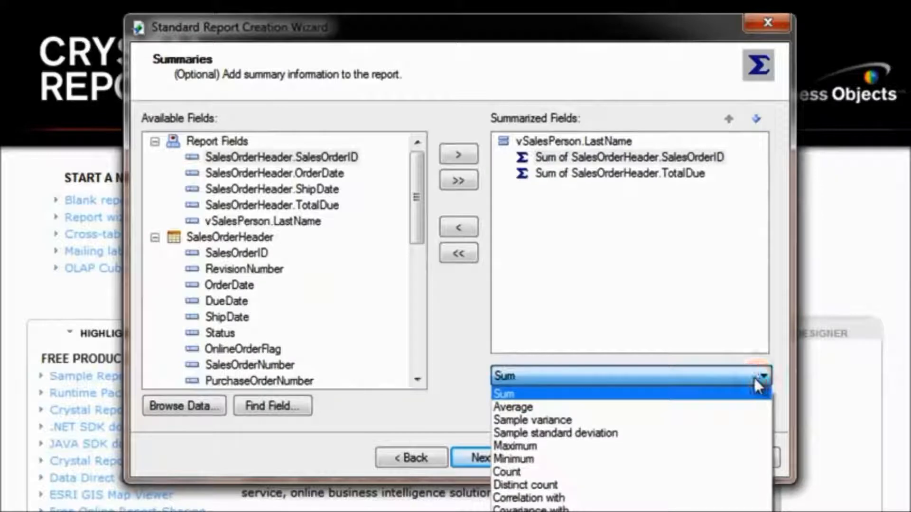
{"action": "left_click", "coordinate": [520, 471]}
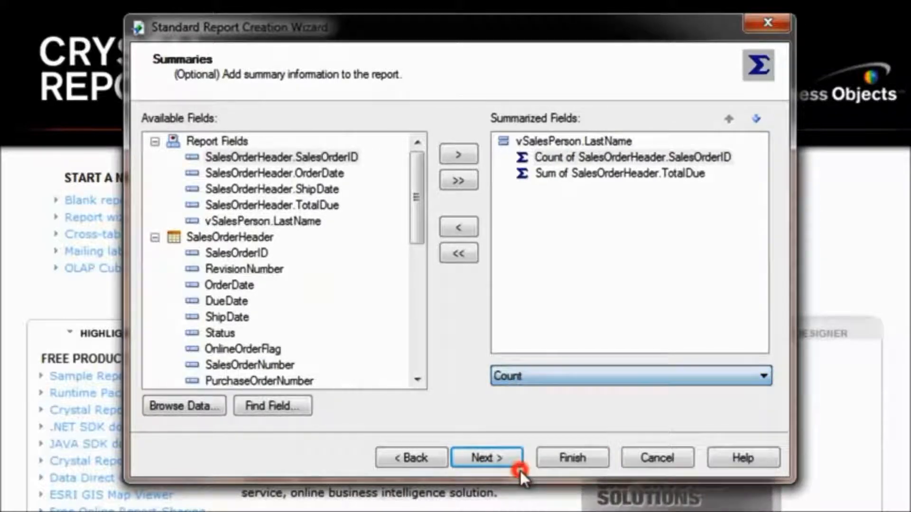
{"action": "left_click", "coordinate": [493, 459]}
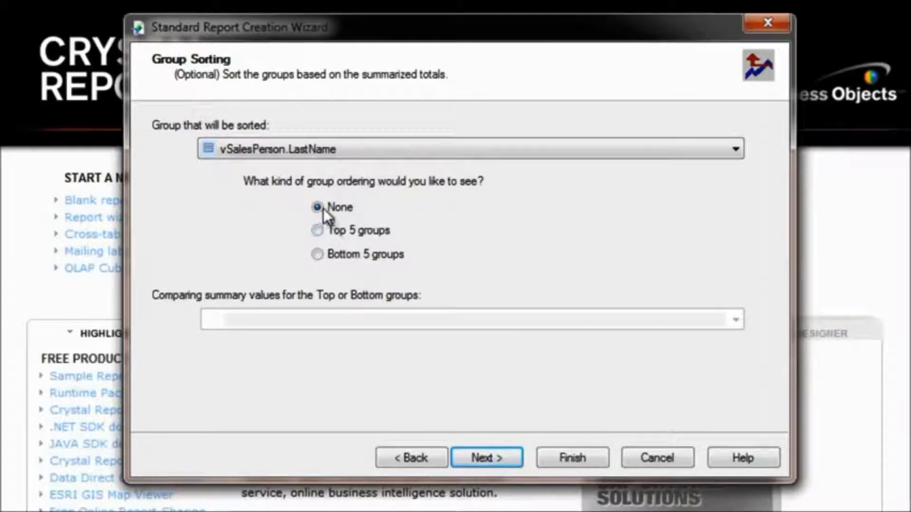
Keep no group sorting, then add a bar chart titled Salesperson Comparison
{"action": "left_click", "coordinate": [491, 454]}
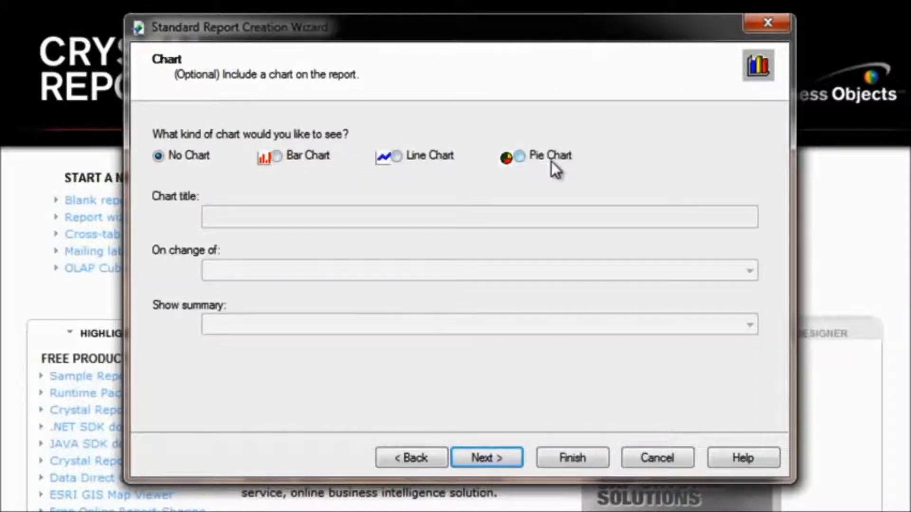
{"action": "left_click", "coordinate": [277, 156]}
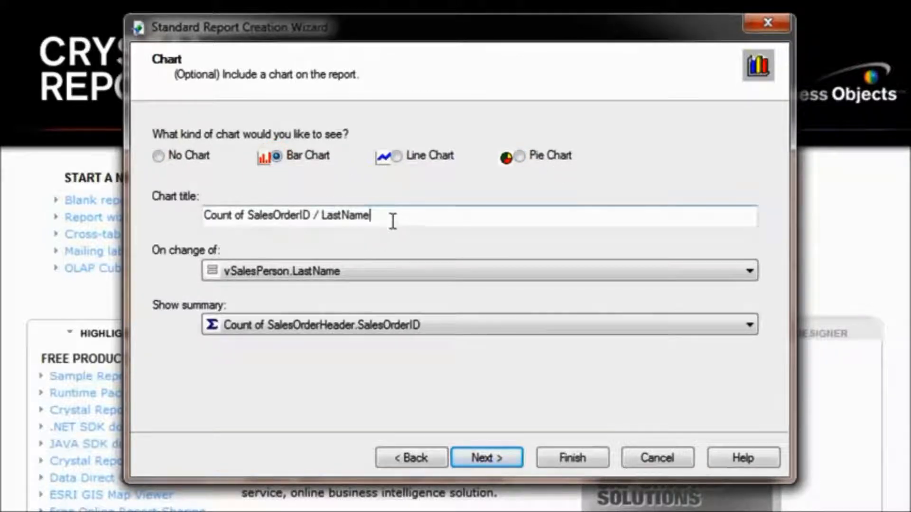
{"action": "left_click_drag", "start_coordinate": [392, 215], "coordinate": [206, 215]}
{"action": "type", "text": "Sales"}
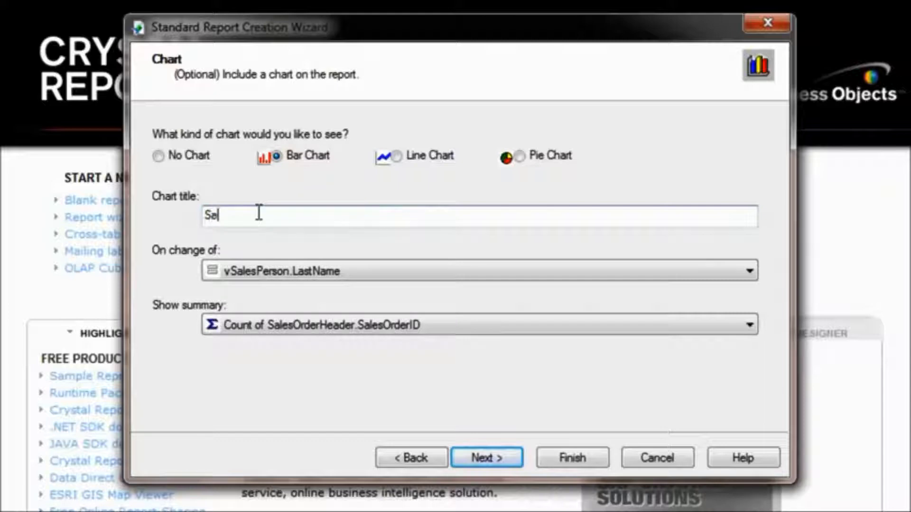
{"action": "type", "text": "person Comparison"}
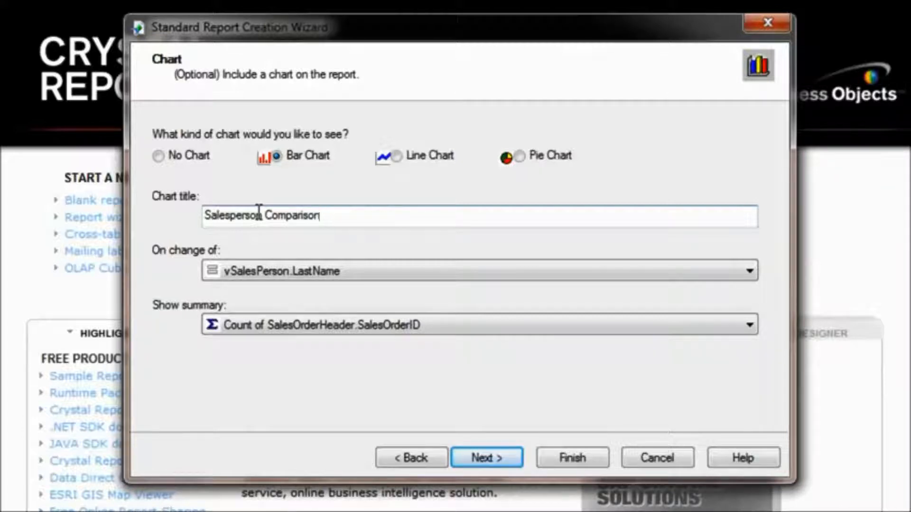
Set the chart to show the Sum of SalesOrderHeader.TotalDue and continue
{"action": "left_click", "coordinate": [307, 322]}
{"action": "left_click", "coordinate": [301, 361]}
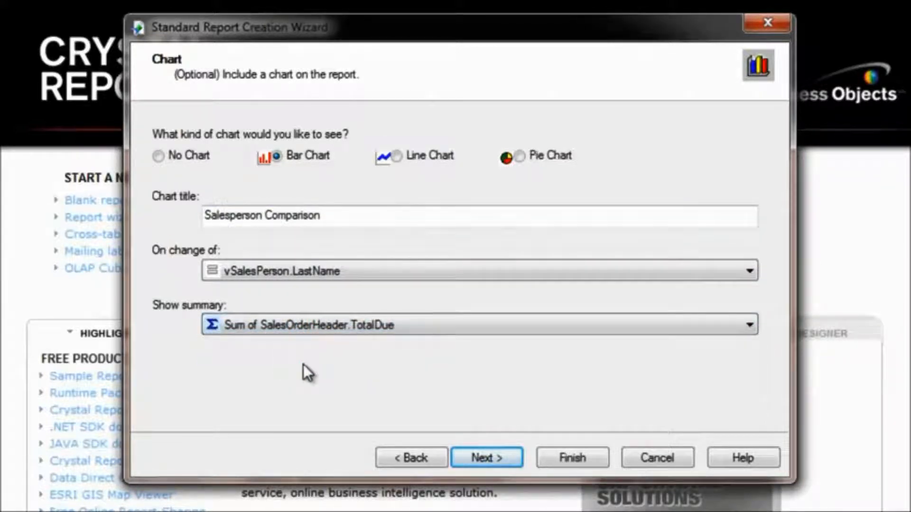
{"action": "left_click", "coordinate": [483, 453]}
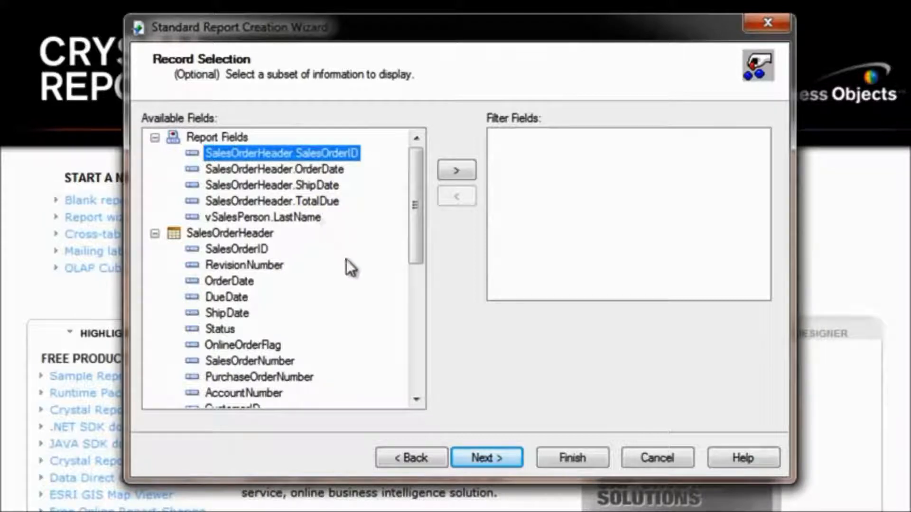
Filter records so SalesOrderHeader OrderDate is between 1/1/2008 and 12/31/2008, then continue
{"action": "left_click", "coordinate": [244, 283]}
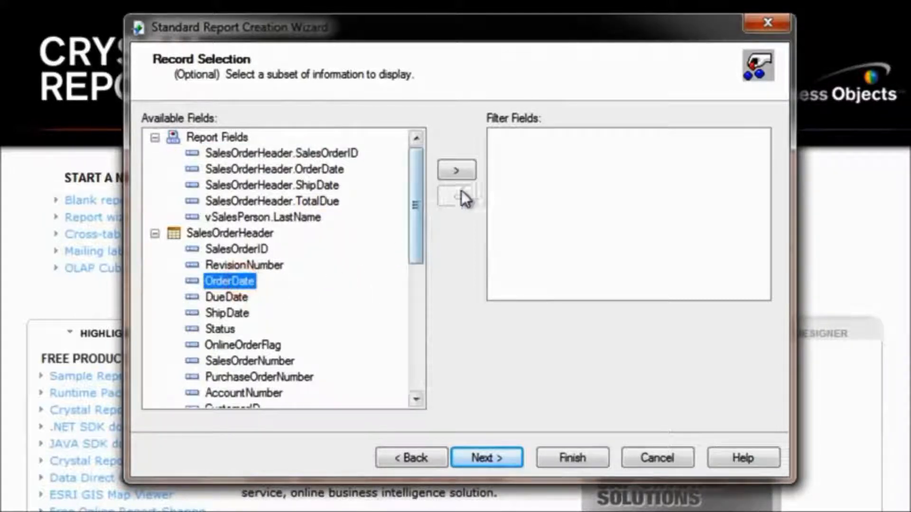
{"action": "left_click", "coordinate": [458, 170]}
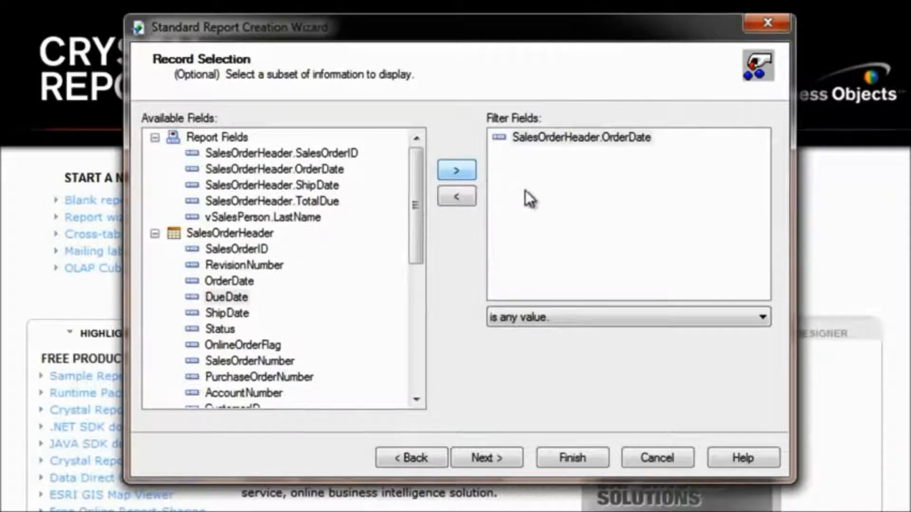
{"action": "left_click", "coordinate": [688, 327]}
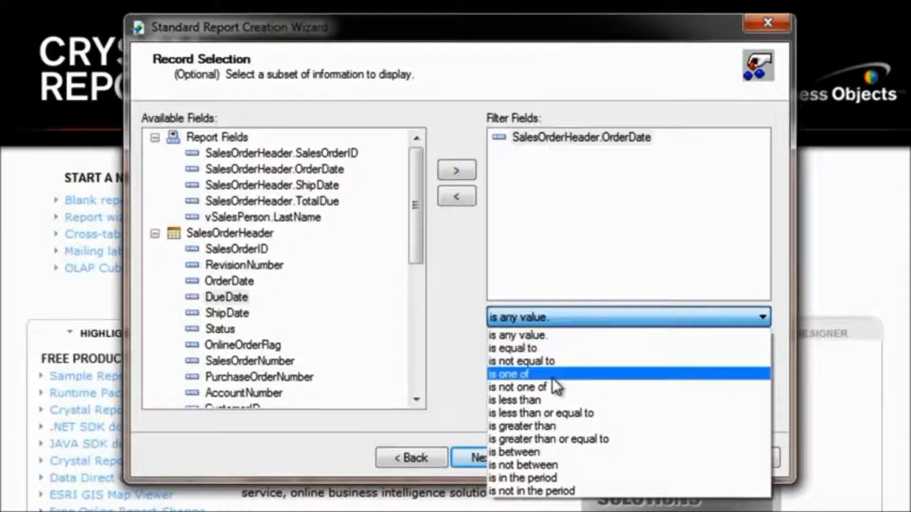
{"action": "left_click", "coordinate": [522, 451]}
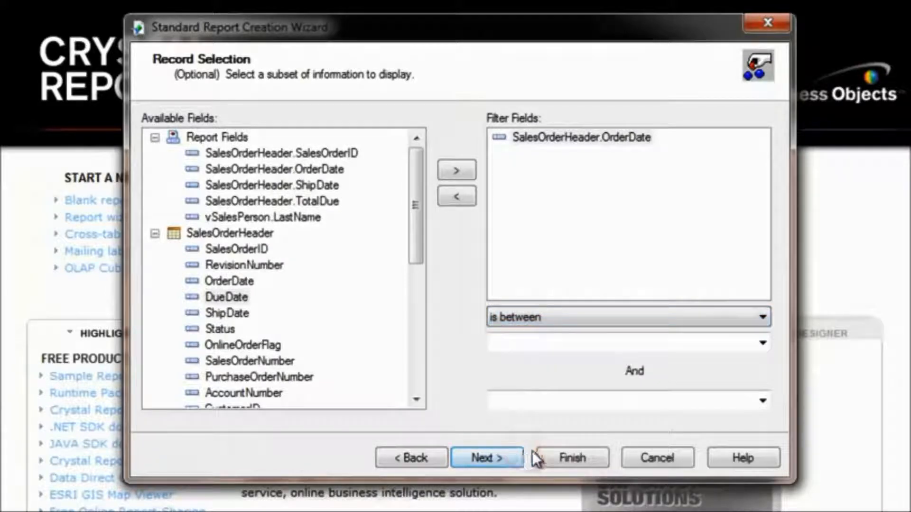
{"action": "left_click", "coordinate": [762, 342]}
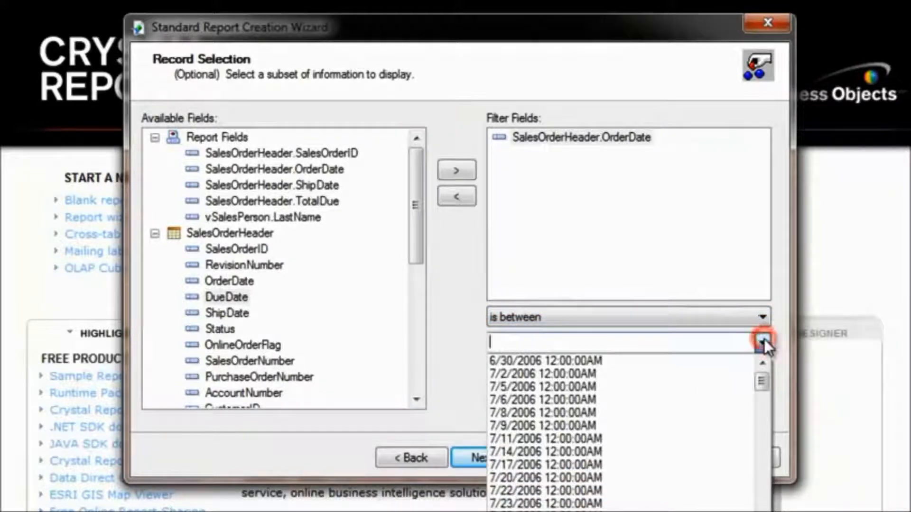
{"action": "left_click", "coordinate": [762, 343]}
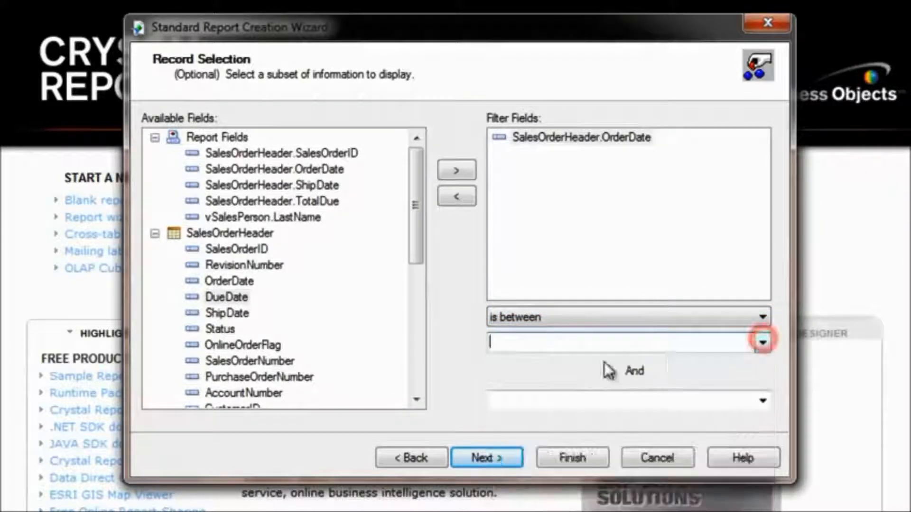
{"action": "type", "text": "1/1/2008"}
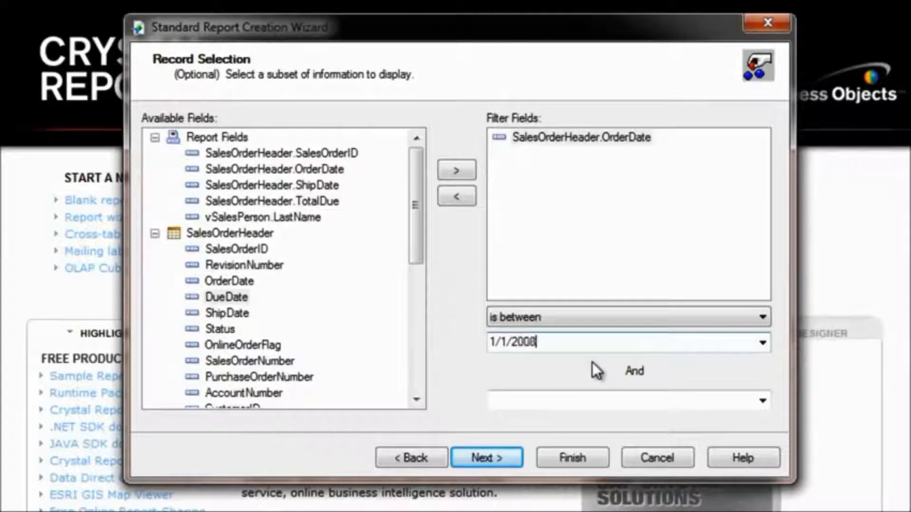
{"action": "key", "text": "Tab"}
{"action": "type", "text": "12/3"}
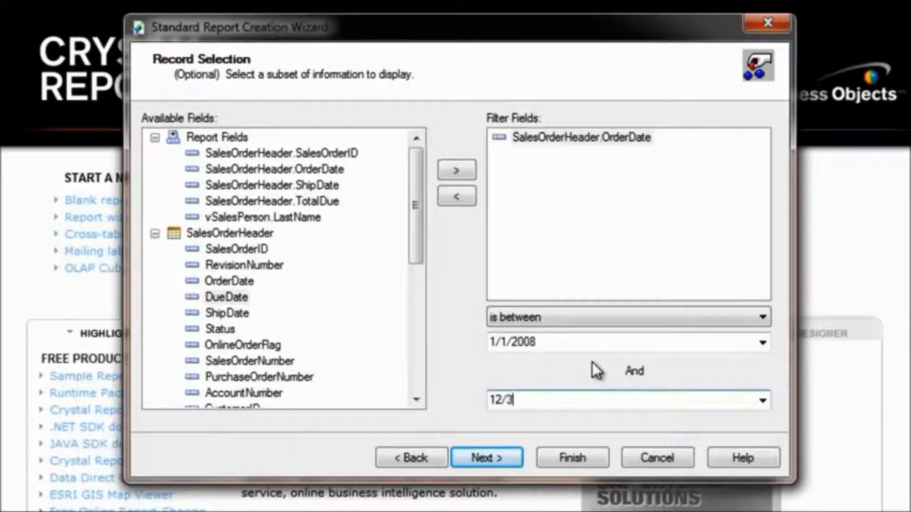
{"action": "type", "text": "1/2008"}
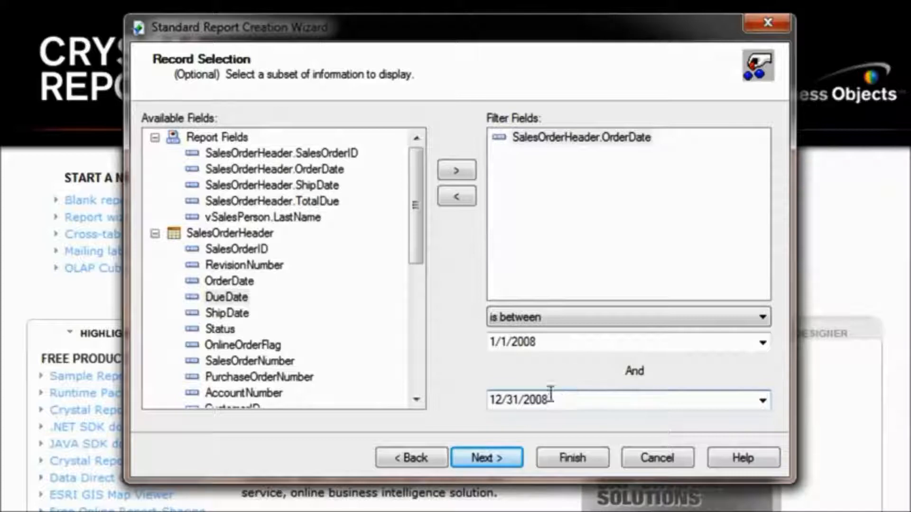
{"action": "left_click", "coordinate": [491, 452]}
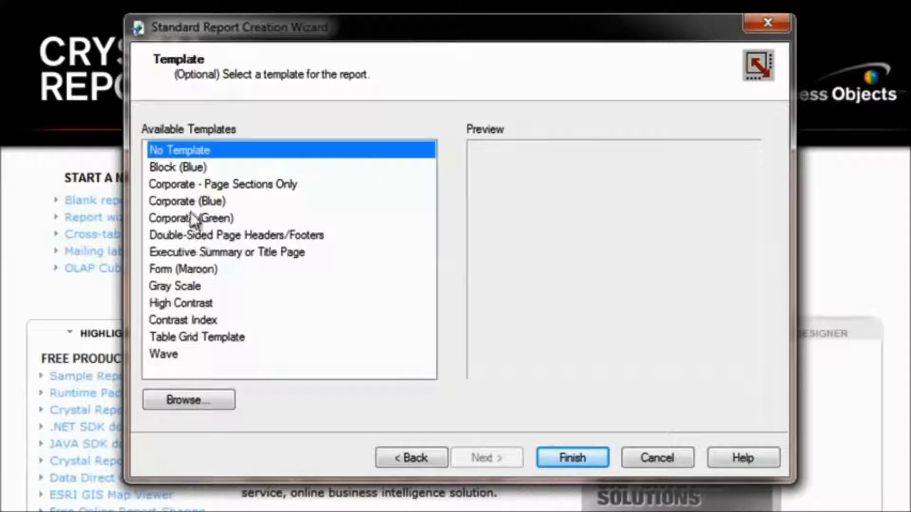
Preview several report templates, keep No Template, and finish the wizard
{"action": "left_click", "coordinate": [169, 168]}
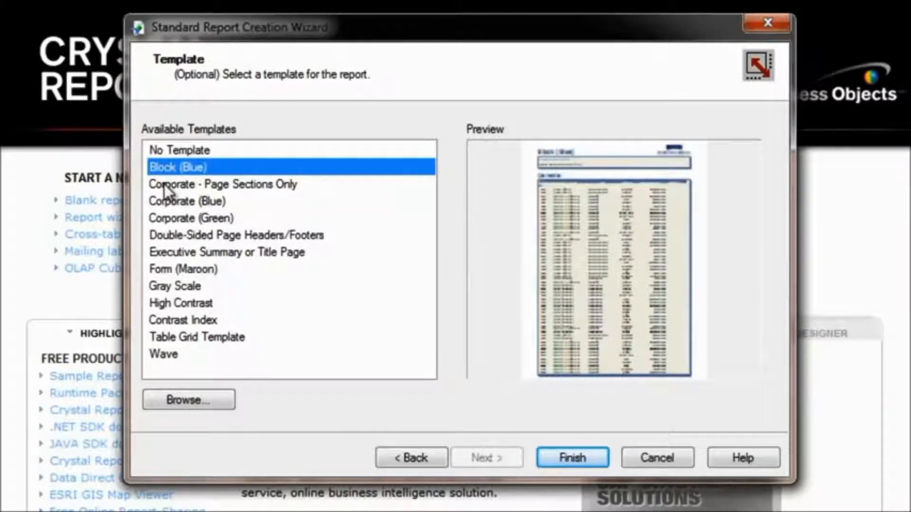
{"action": "left_click", "coordinate": [164, 184]}
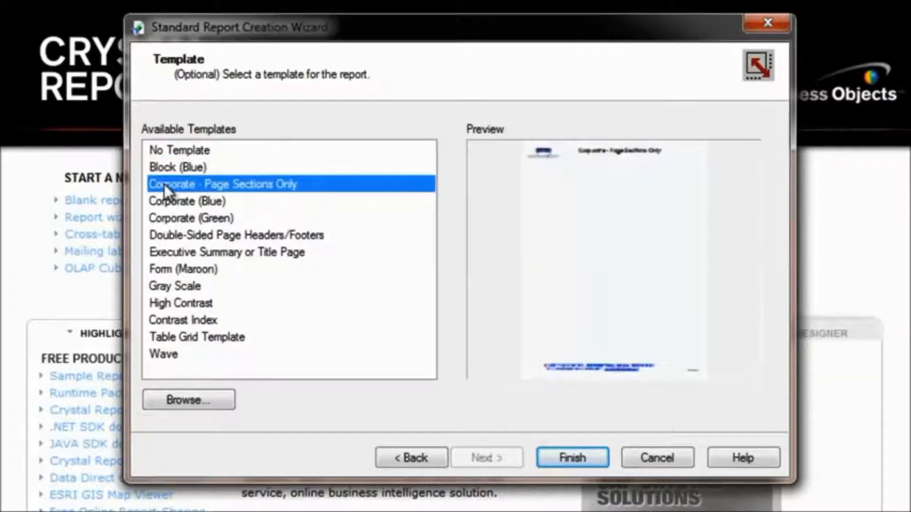
{"action": "left_click", "coordinate": [178, 236]}
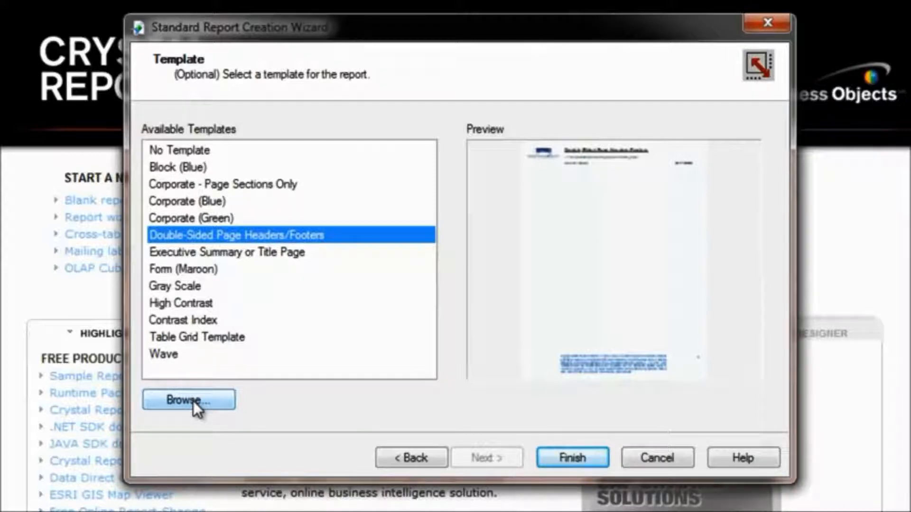
{"action": "left_click", "coordinate": [176, 153]}
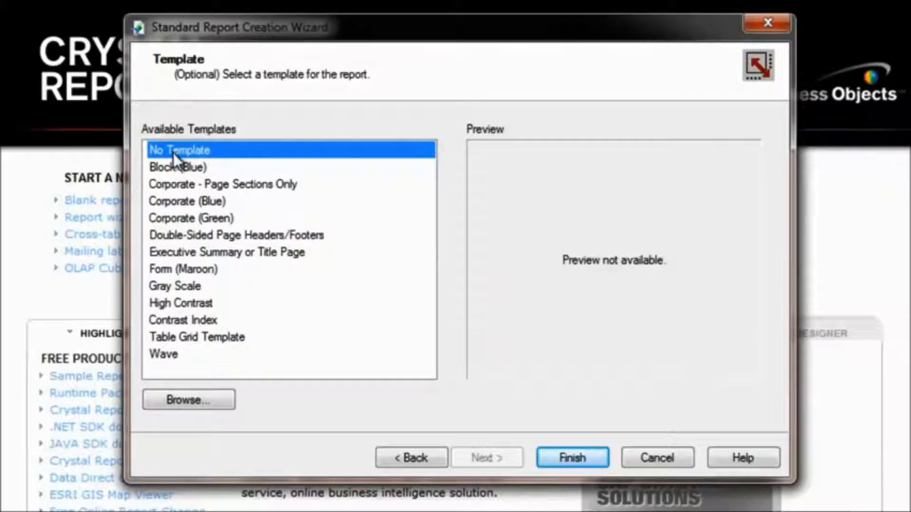
{"action": "left_click", "coordinate": [551, 456]}
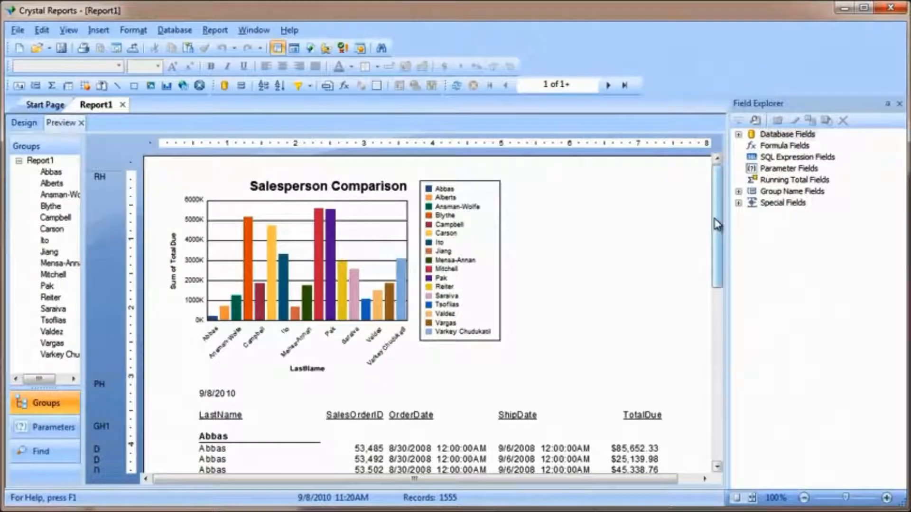
Save the report as My First Report on Local Disk (C:)
{"action": "left_click_drag", "start_coordinate": [716, 224], "coordinate": [720, 270]}
{"action": "left_click_drag", "start_coordinate": [723, 287], "coordinate": [709, 314]}
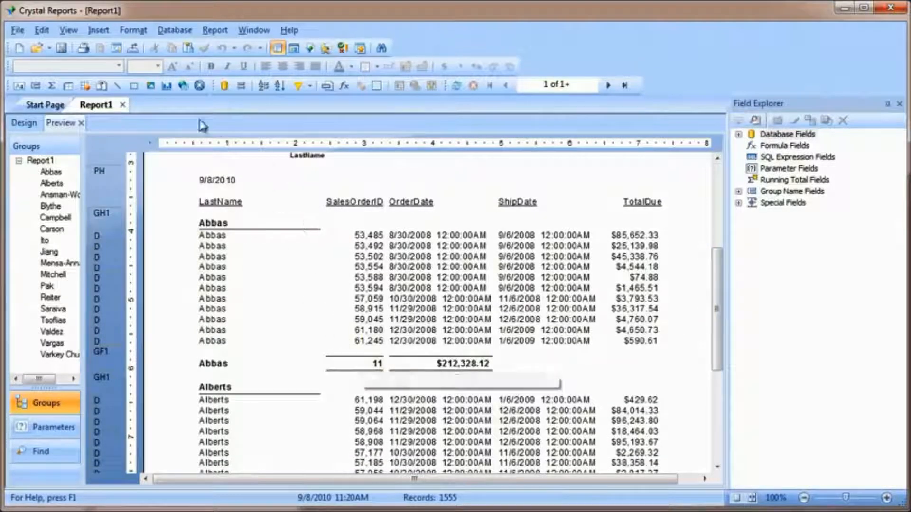
{"action": "left_click", "coordinate": [62, 48]}
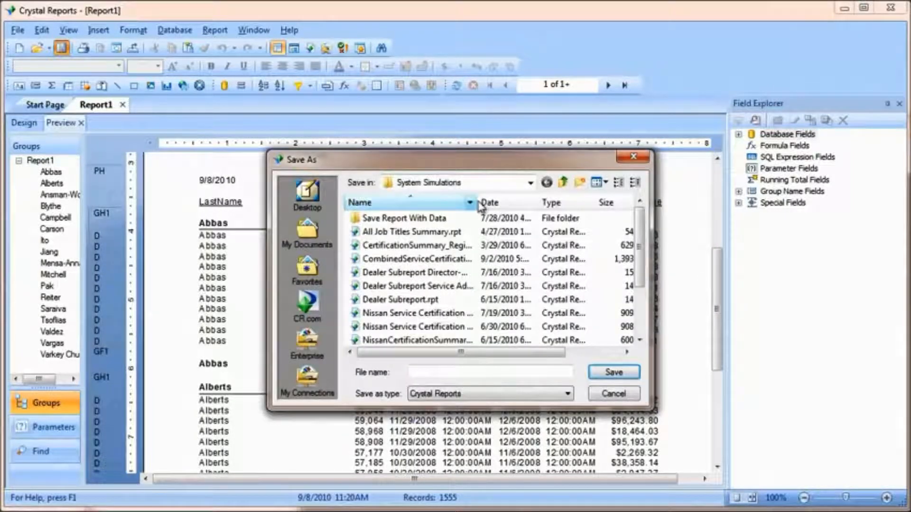
{"action": "left_click", "coordinate": [530, 182]}
{"action": "left_click", "coordinate": [433, 255]}
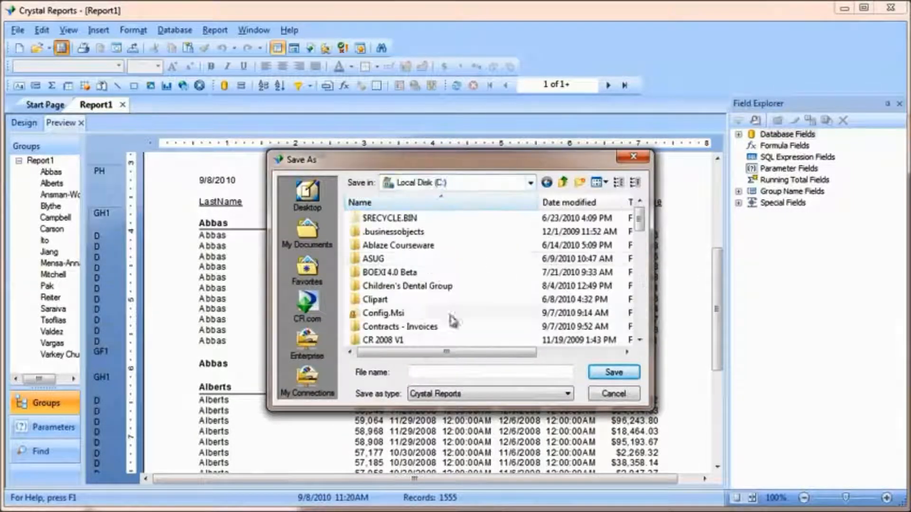
{"action": "type", "text": "My First Report"}
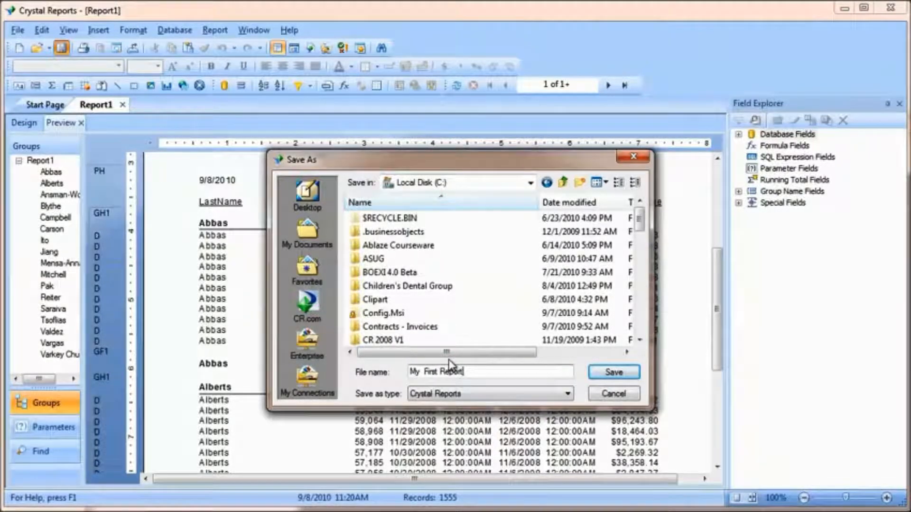
{"action": "left_click", "coordinate": [592, 372]}
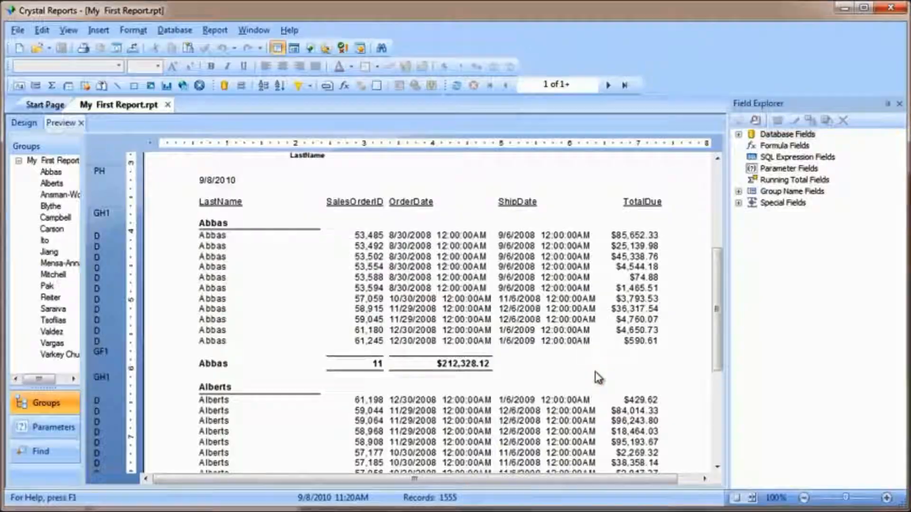